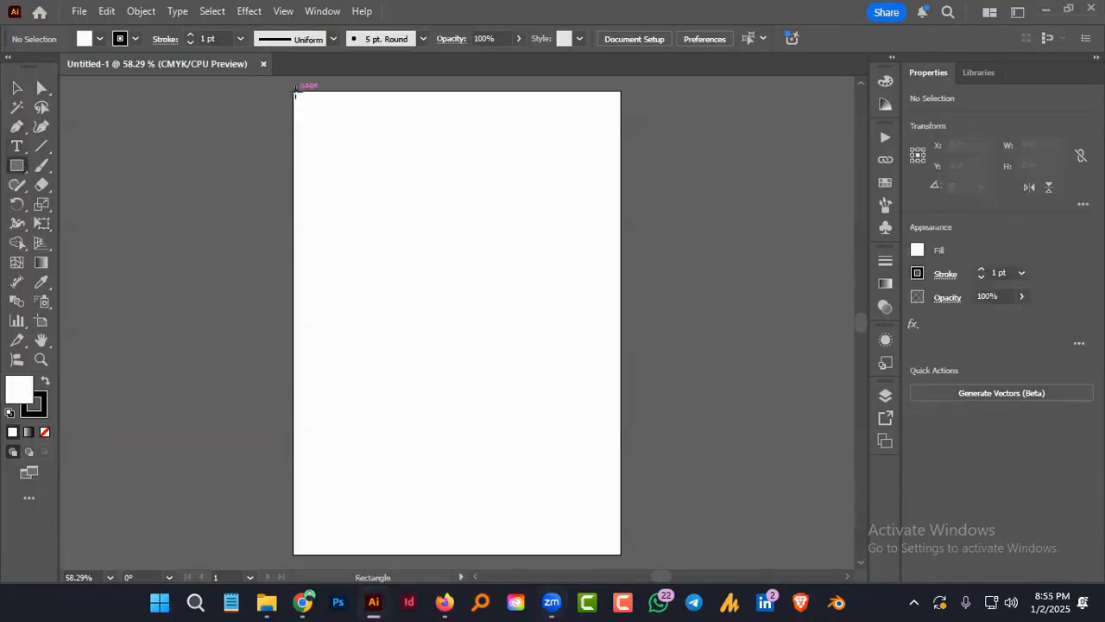
Draw a white rectangle without a stroke covering the whole page, 8.27 × 11.69 in
{"action": "left_click_drag", "start_coordinate": [295, 91], "coordinate": [620, 554]}
{"action": "left_click", "coordinate": [158, 175]}
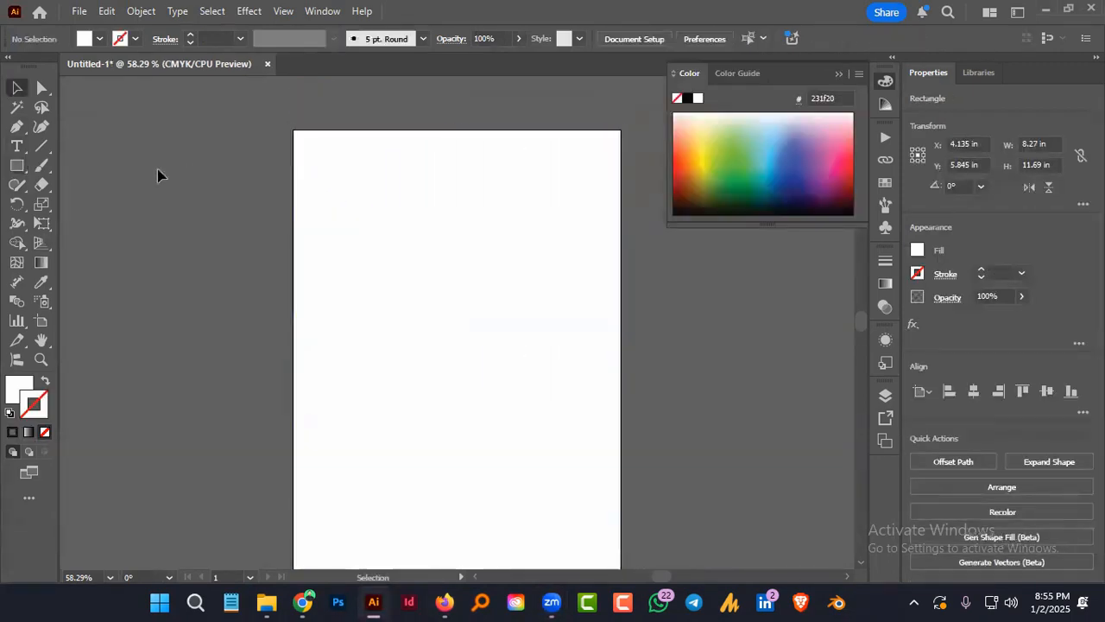
Draw a rectangle about 8.27 × 5.10 in across the upper part of the page and fill it with blue 087cb5
{"action": "left_click", "coordinate": [17, 168]}
{"action": "left_click_drag", "start_coordinate": [295, 131], "coordinate": [621, 331]}
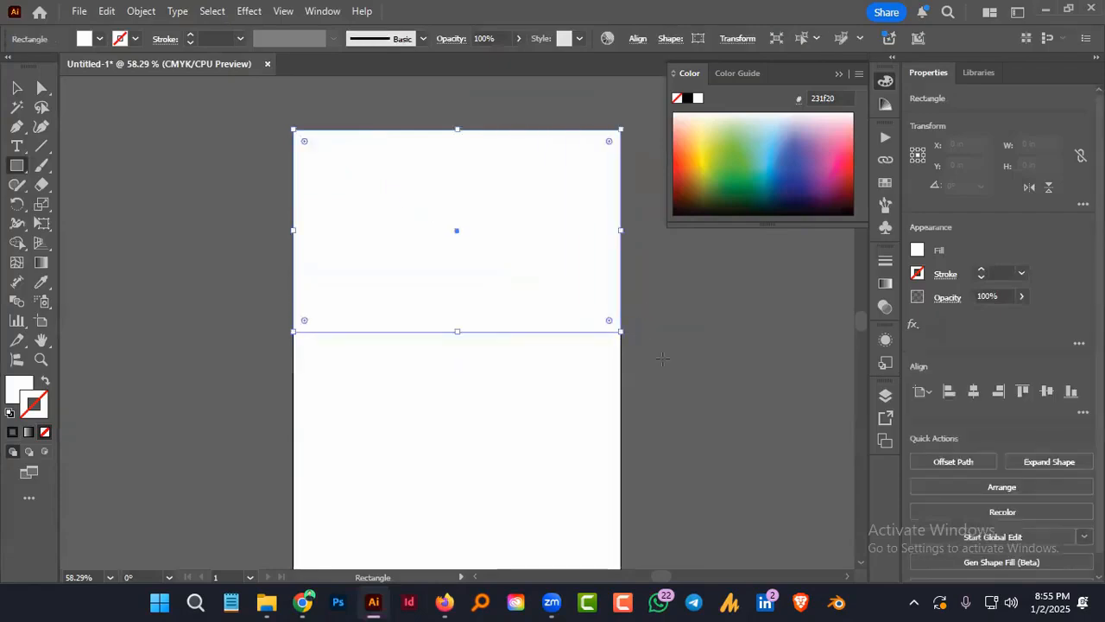
{"action": "scroll", "coordinate": [664, 359], "scroll_direction": "down", "scroll_amount": 4}
{"action": "scroll", "coordinate": [664, 359], "scroll_direction": "up", "scroll_amount": 3}
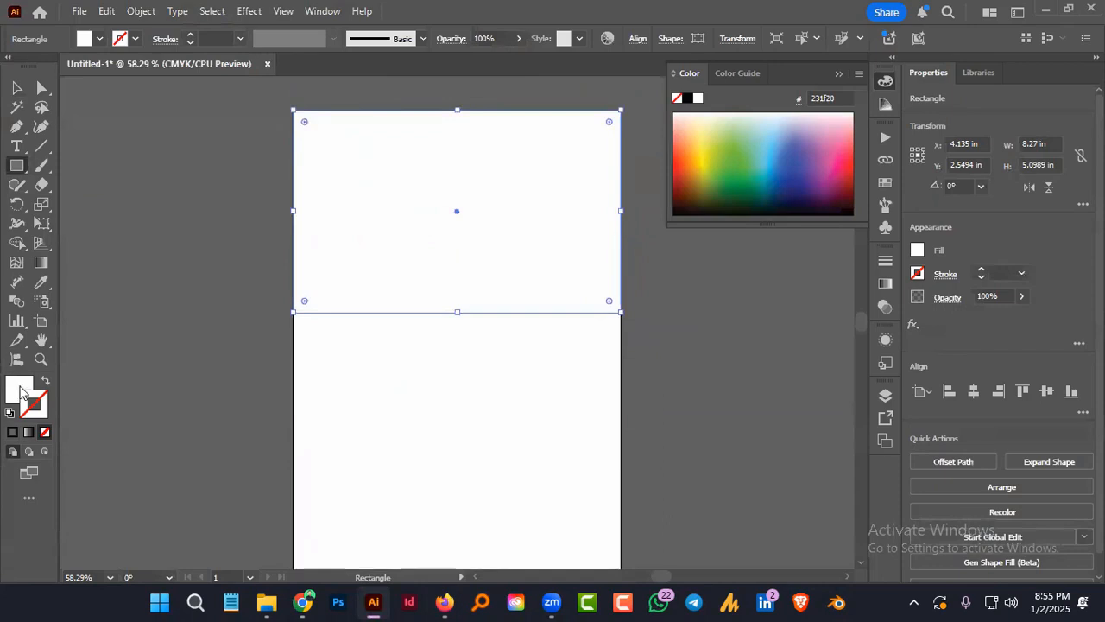
{"action": "double_click", "coordinate": [17, 392]}
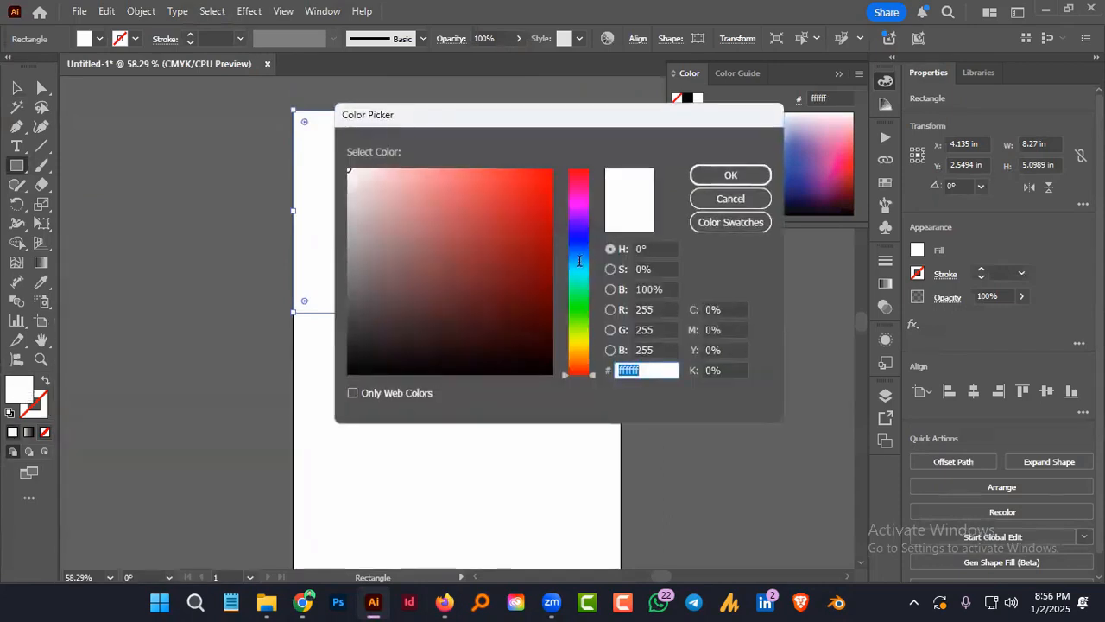
{"action": "left_click", "coordinate": [580, 260]}
{"action": "left_click", "coordinate": [544, 228]}
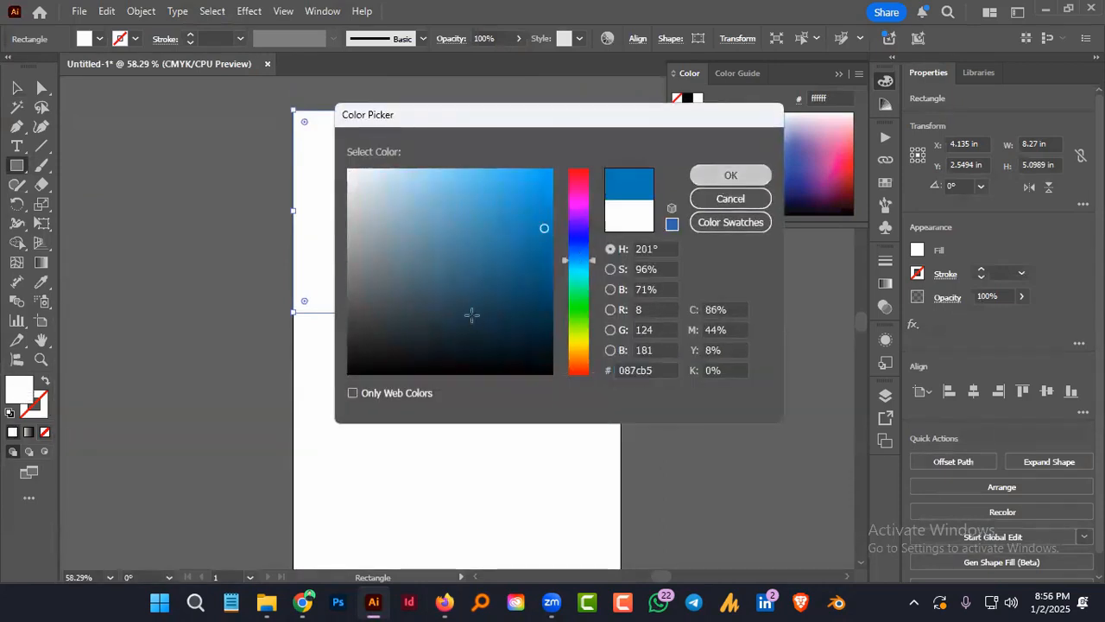
{"action": "key", "text": "Return"}
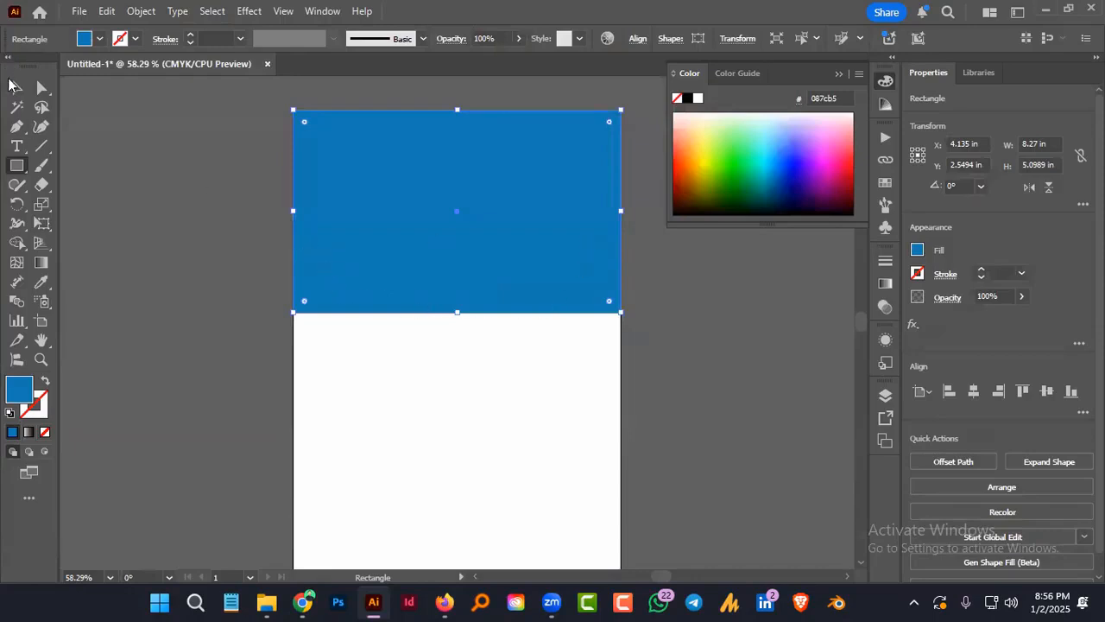
Try rounding the blue rectangle's two lower corners with radii of about 4.14 in and about 2.97 in
{"action": "left_click", "coordinate": [41, 87]}
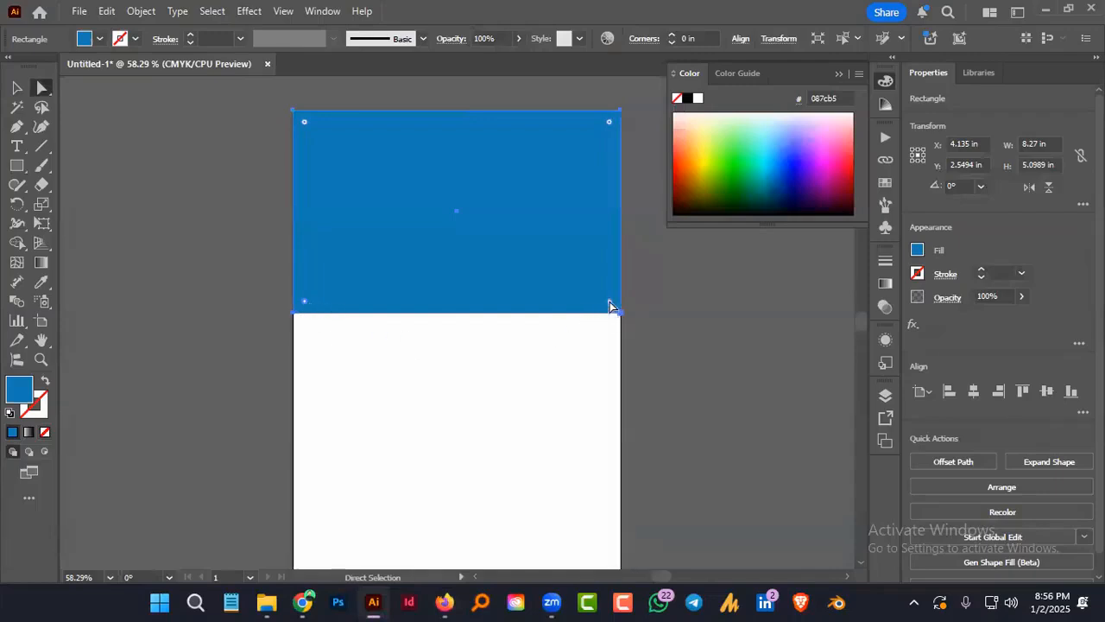
{"action": "left_click_drag", "start_coordinate": [609, 304], "coordinate": [533, 76]}
{"action": "left_click_drag", "start_coordinate": [442, 229], "coordinate": [441, 229]}
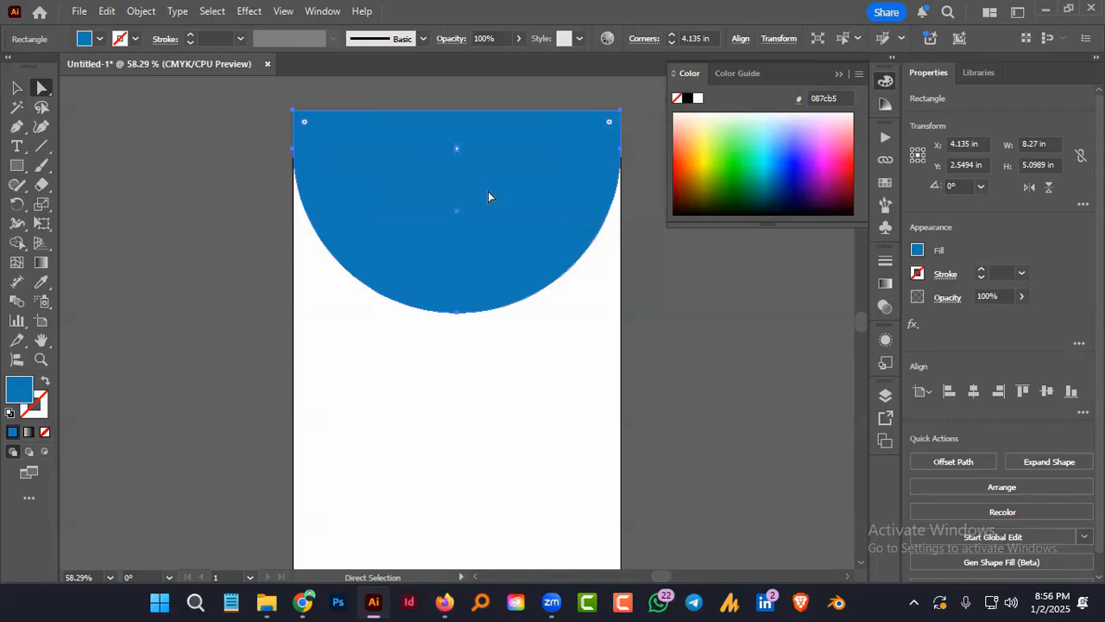
{"action": "left_click_drag", "start_coordinate": [456, 147], "coordinate": [482, 239]}
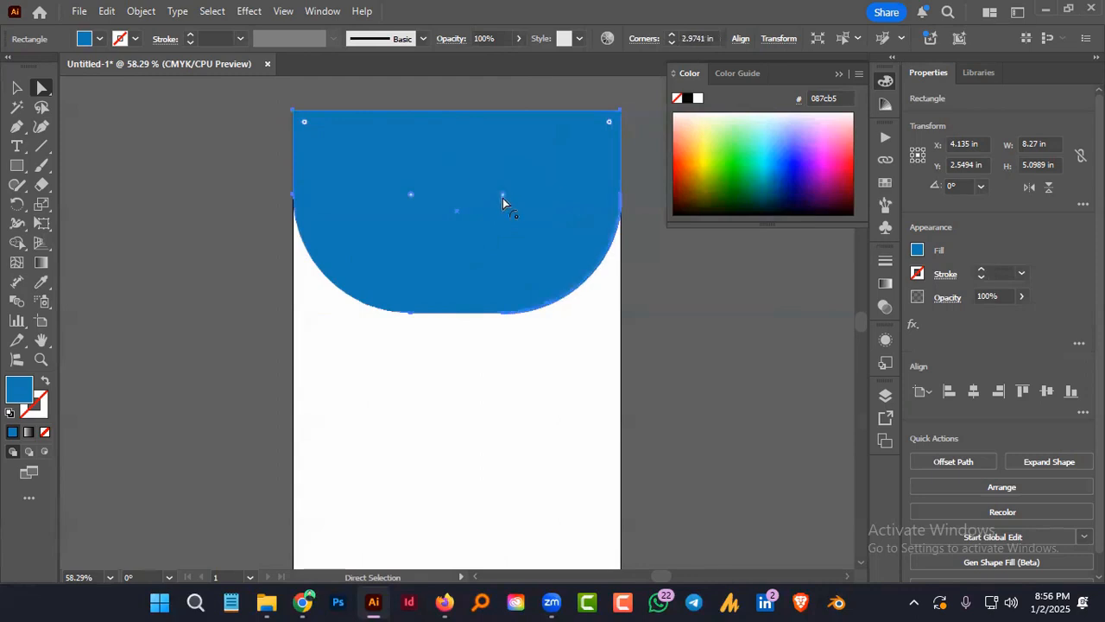
{"action": "left_click_drag", "start_coordinate": [503, 197], "coordinate": [487, 169]}
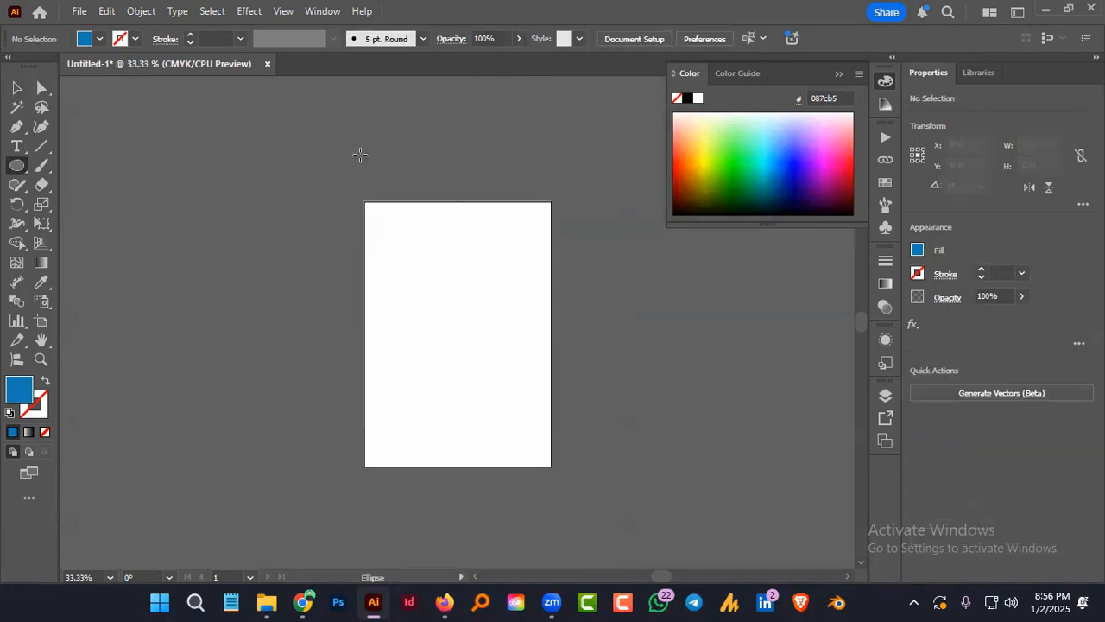
Draw a blue circle about 10.04 in in diameter, centred near the page's upper edge and overlapping both sides
{"action": "mouse_move", "coordinate": [459, 236]}
{"action": "left_mouse_down"}
{"action": "mouse_move", "coordinate": [527, 371]}
{"action": "mouse_move", "coordinate": [518, 317]}
{"action": "left_mouse_up"}
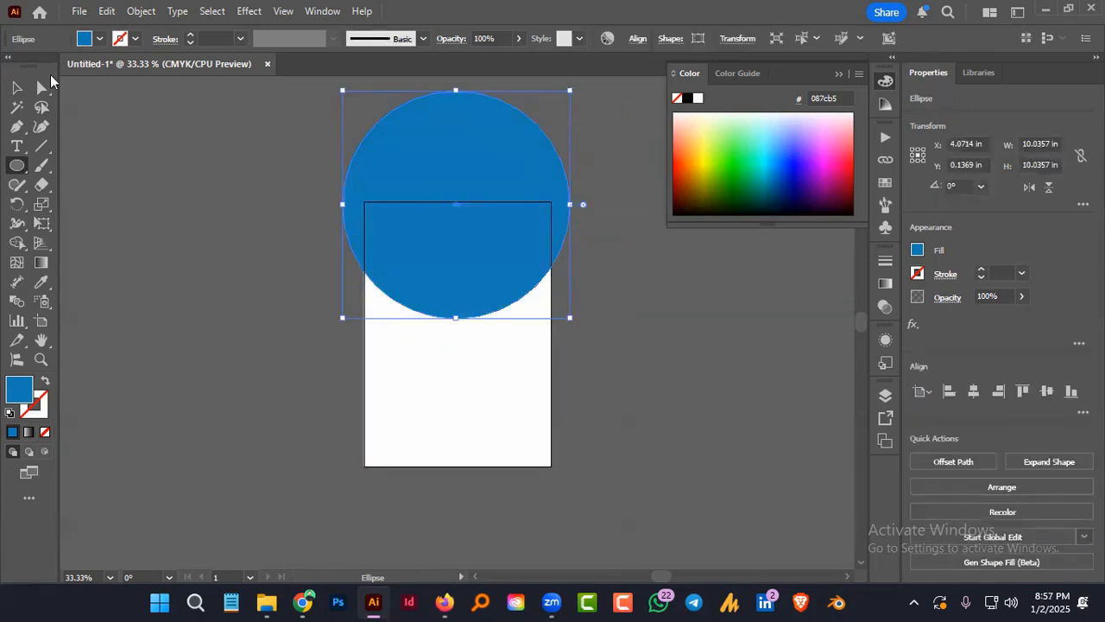
{"action": "left_click", "coordinate": [16, 88]}
{"action": "left_click", "coordinate": [274, 155]}
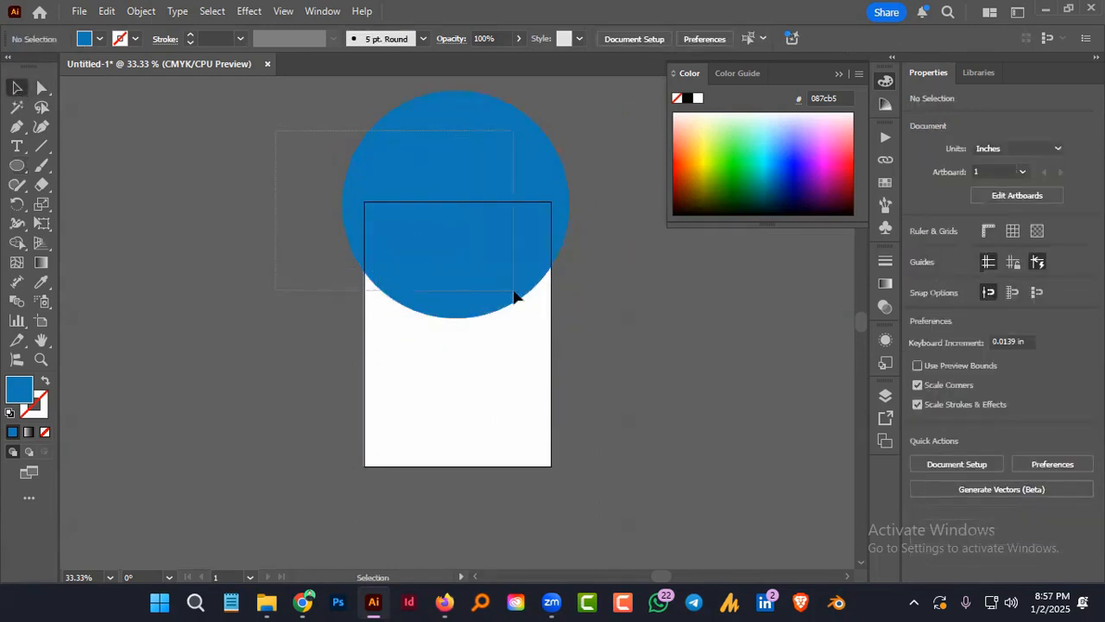
Remove the part of the circle outside the page with the Shape Builder, using the circle and the page rectangle
{"action": "left_click_drag", "start_coordinate": [515, 297], "coordinate": [340, 271]}
{"action": "left_click_drag", "start_coordinate": [267, 164], "coordinate": [557, 376]}
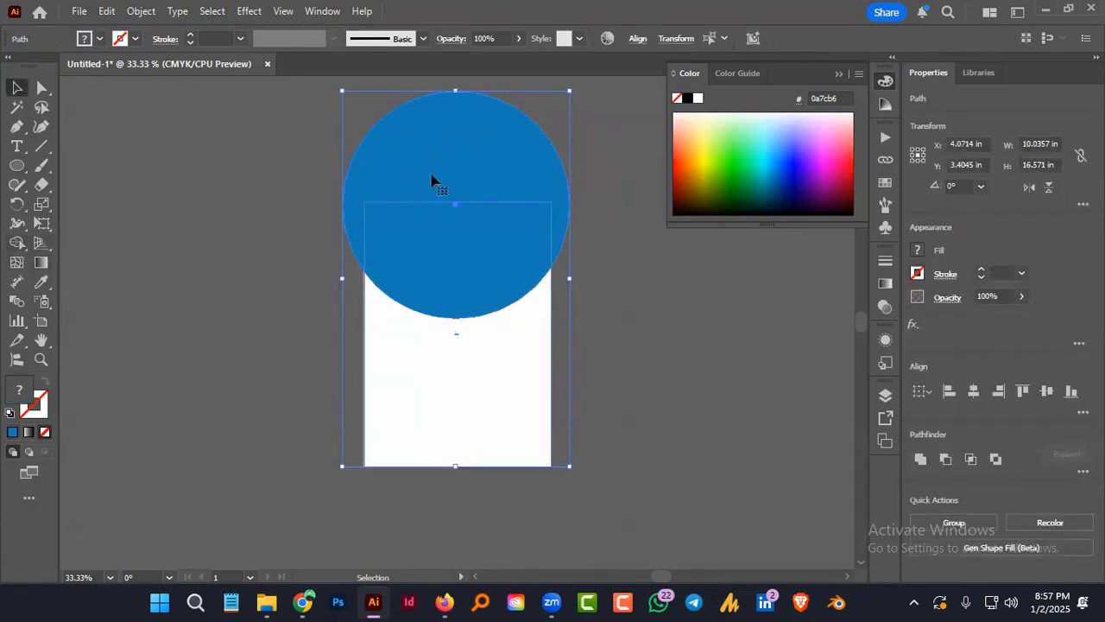
{"action": "left_click", "coordinate": [17, 243]}
{"action": "left_click", "coordinate": [437, 136], "text": "alt"}
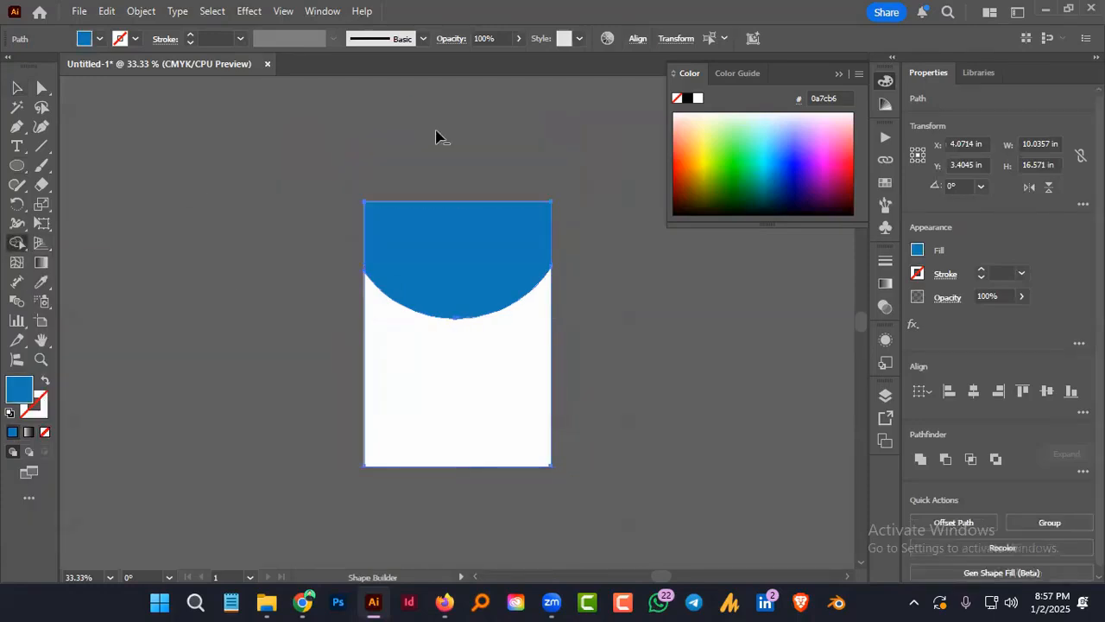
{"action": "left_click", "coordinate": [16, 87]}
{"action": "left_click", "coordinate": [271, 256]}
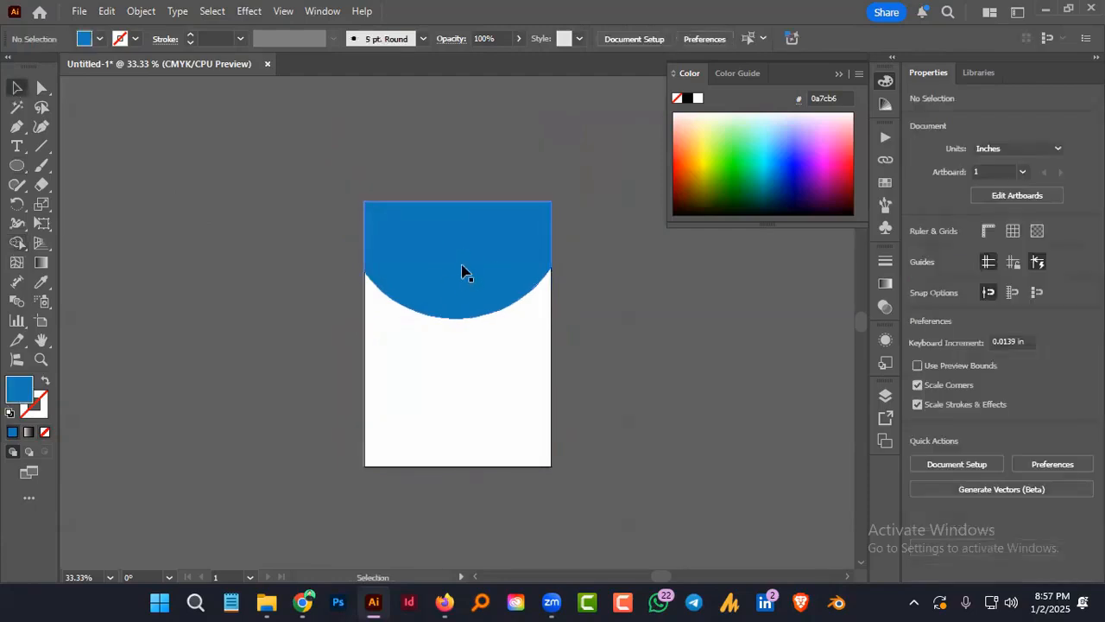
Duplicate the blue curved shape in place behind the original
{"action": "scroll", "coordinate": [462, 272], "scroll_direction": "up", "scroll_amount": 2}
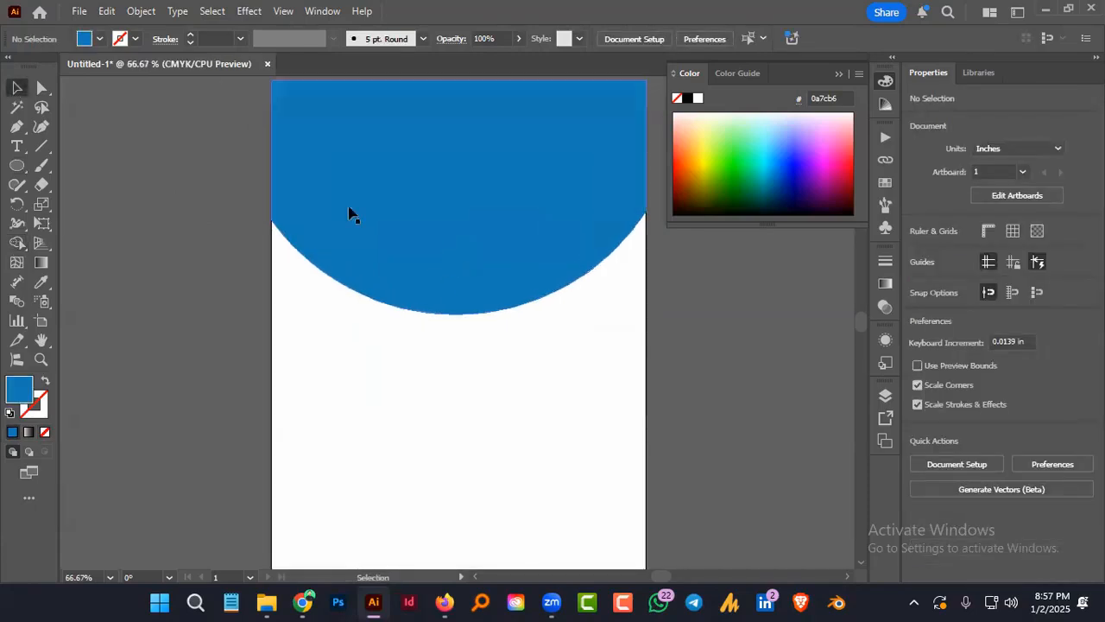
{"action": "left_click", "coordinate": [410, 285]}
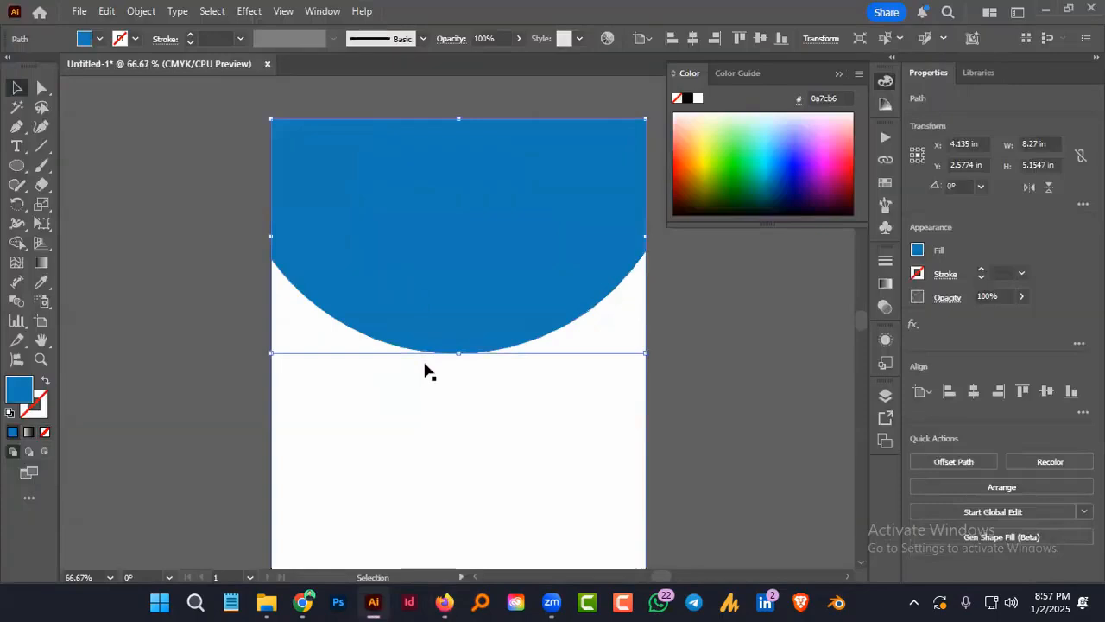
{"action": "key", "text": "a"}
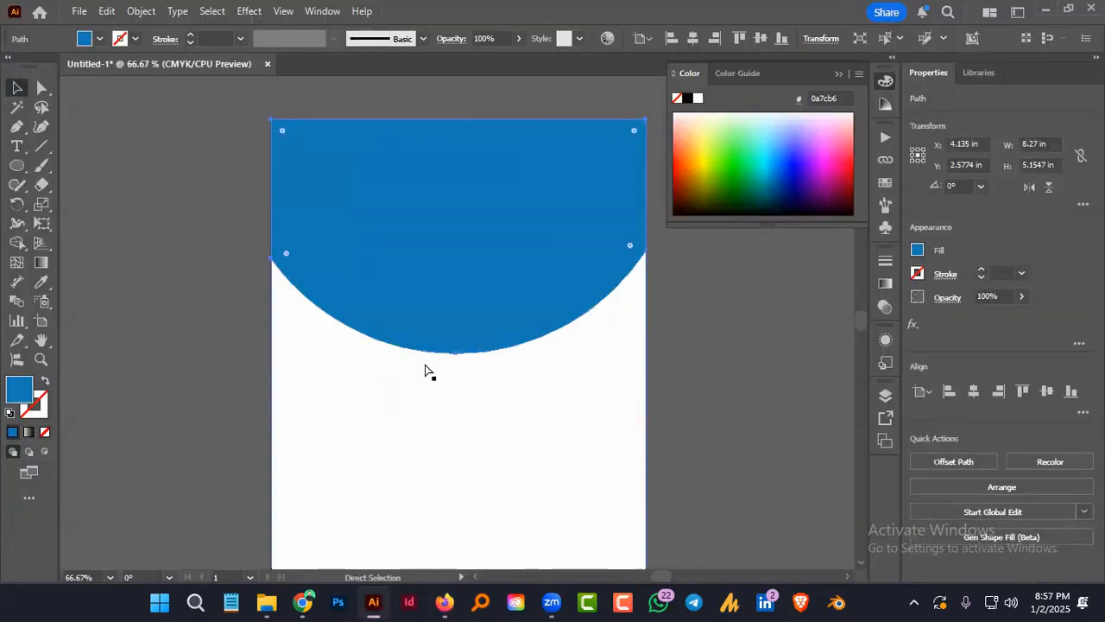
{"action": "key", "text": "v"}
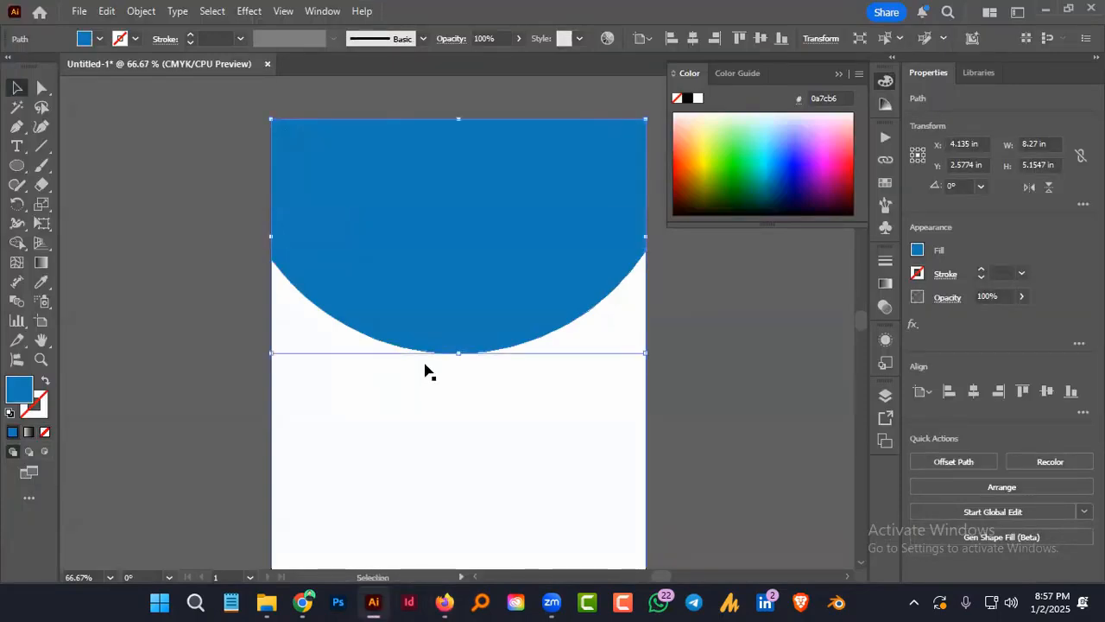
{"action": "key", "text": "a"}
{"action": "key", "text": "v"}
{"action": "left_click", "coordinate": [424, 372]}
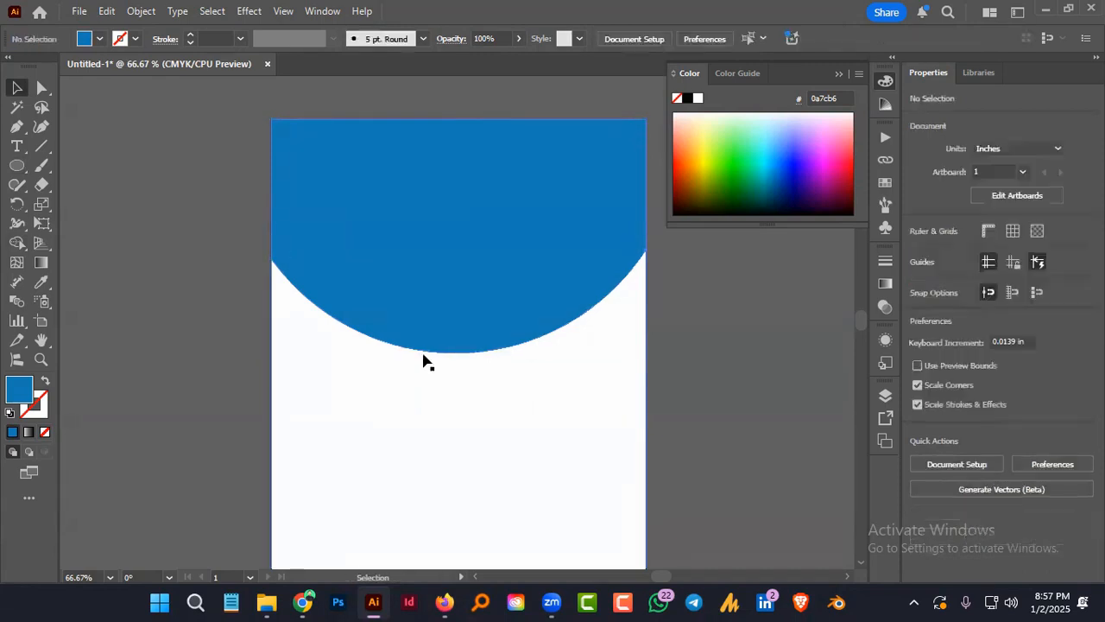
{"action": "left_click", "coordinate": [416, 314]}
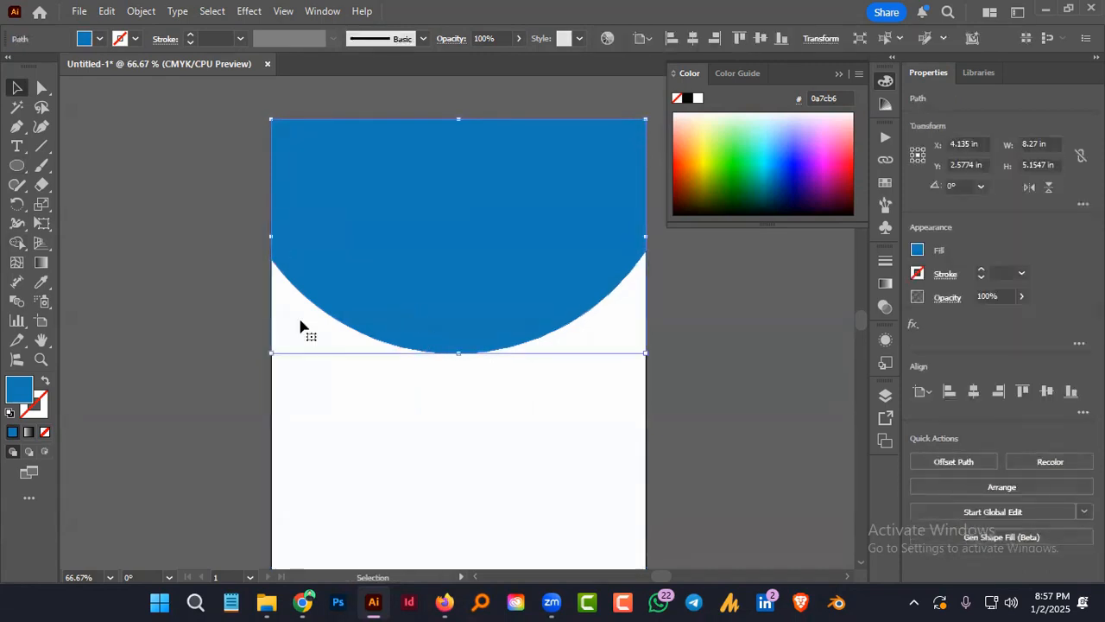
Fill the rear copy of the curved shape with dark blue 03445e and stretch it downward to about 5.60 in high
{"action": "double_click", "coordinate": [19, 390]}
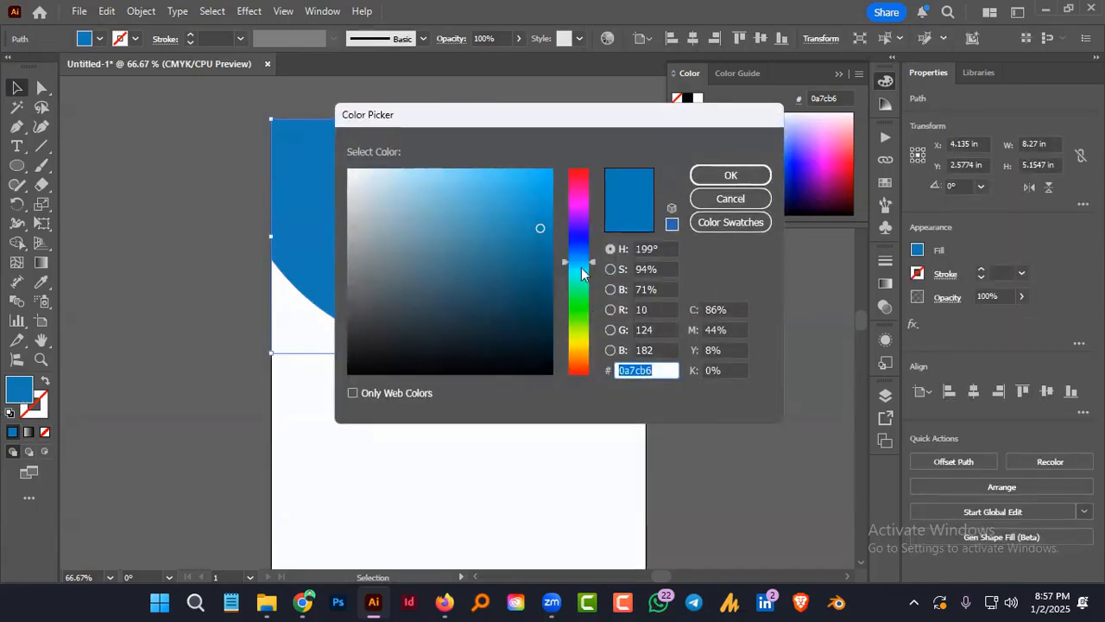
{"action": "mouse_move", "coordinate": [537, 285]}
{"action": "left_mouse_down"}
{"action": "mouse_move", "coordinate": [529, 340]}
{"action": "mouse_move", "coordinate": [361, 344]}
{"action": "mouse_move", "coordinate": [526, 291]}
{"action": "mouse_move", "coordinate": [545, 266]}
{"action": "mouse_move", "coordinate": [548, 298]}
{"action": "left_mouse_up"}
{"action": "left_click", "coordinate": [731, 175]}
{"action": "left_click_drag", "start_coordinate": [457, 358], "coordinate": [458, 373]}
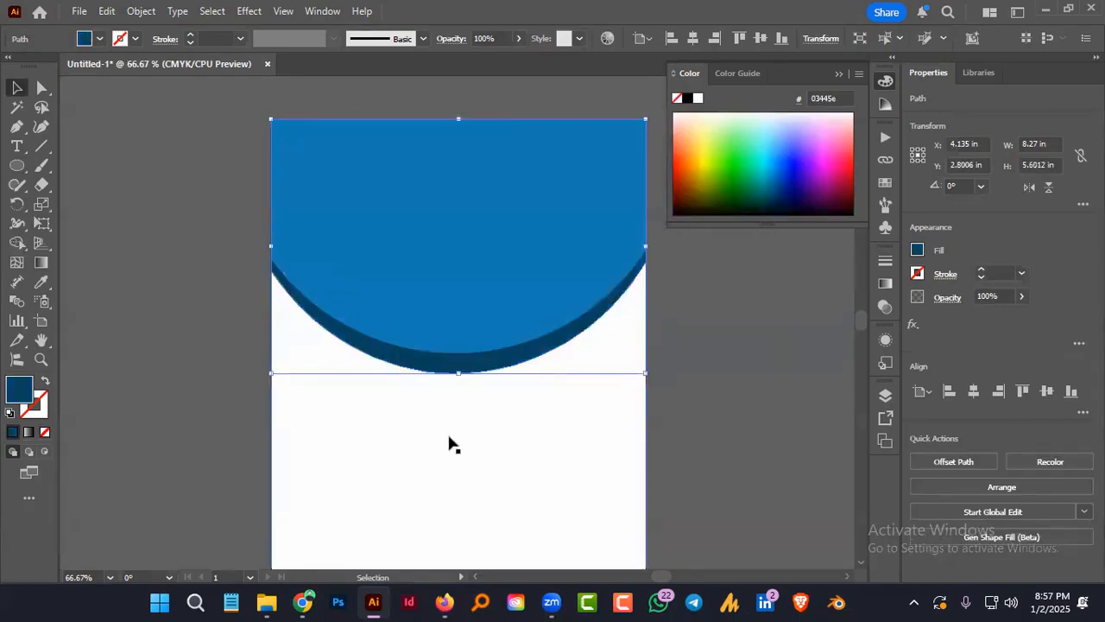
{"action": "left_click", "coordinate": [729, 347]}
{"action": "left_click", "coordinate": [474, 247]}
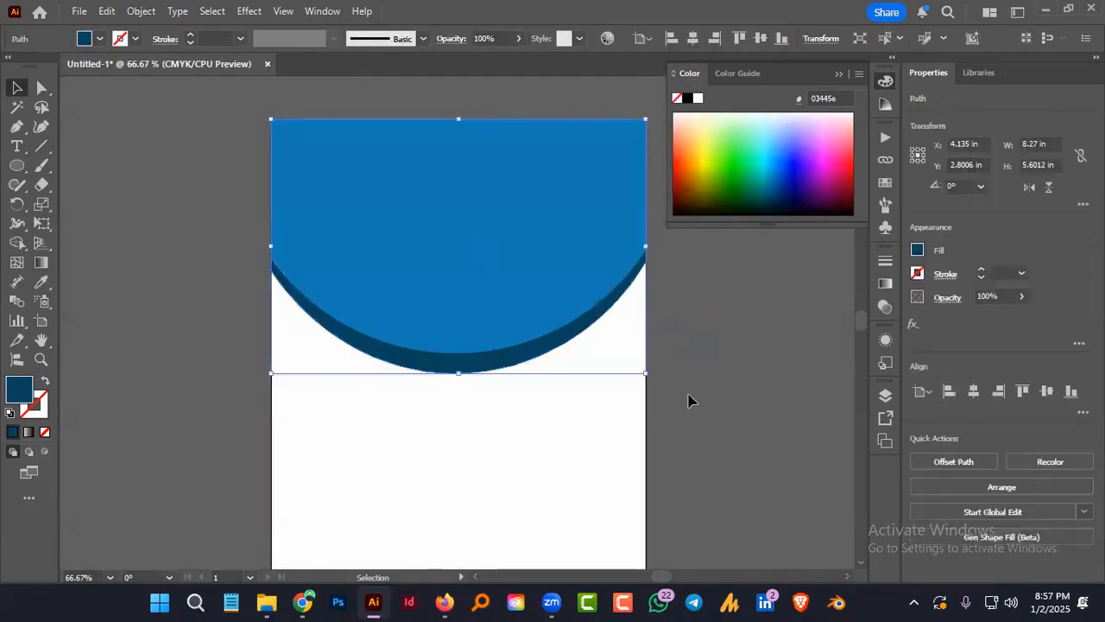
{"action": "key", "text": "a"}
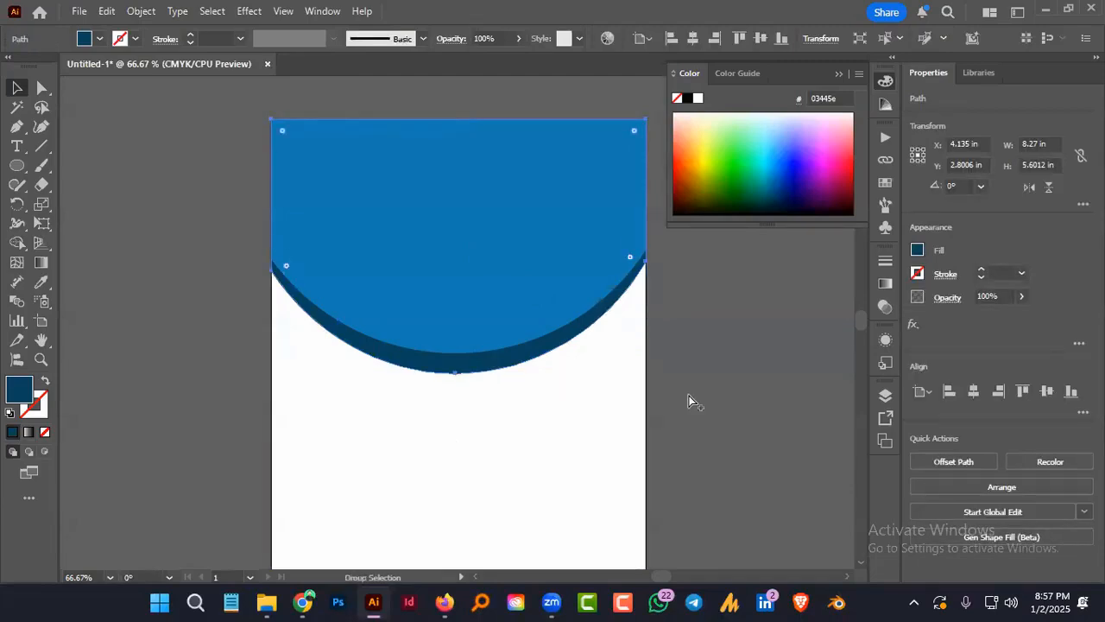
{"action": "key", "text": "v"}
{"action": "left_click", "coordinate": [242, 276]}
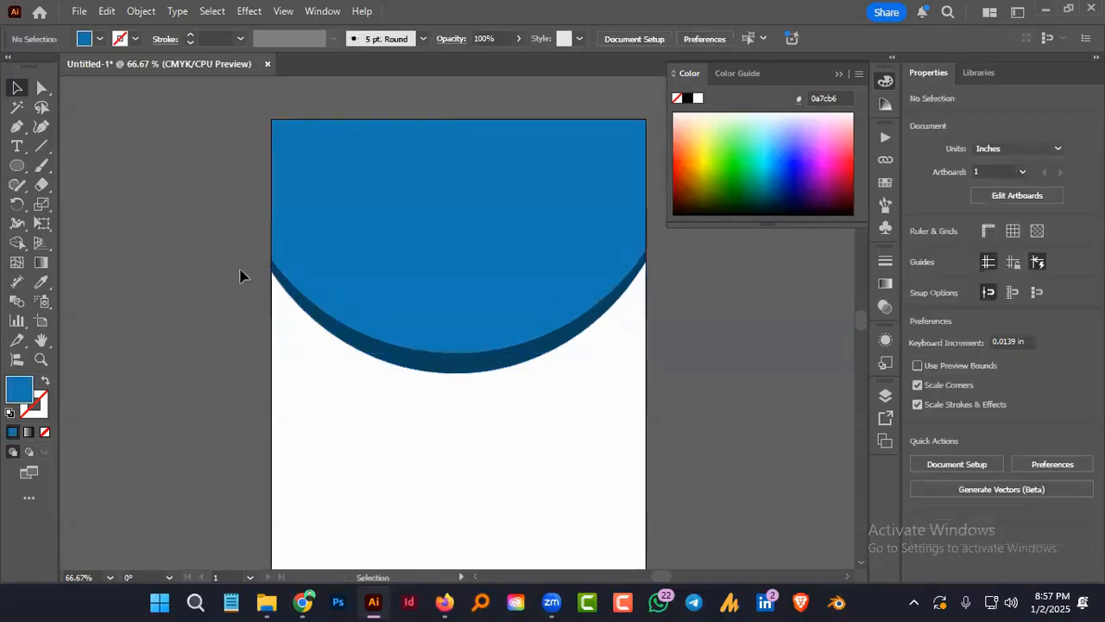
{"action": "left_click", "coordinate": [441, 219]}
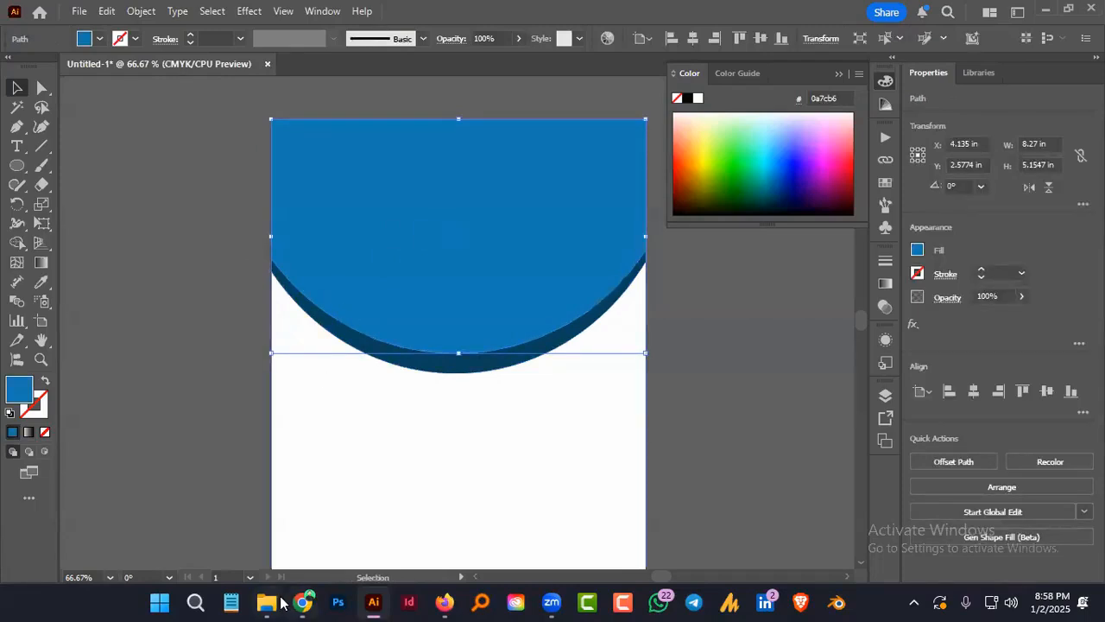
Place the image 1.jpg from the Class 25 Brochure Design desktop folder into the document as a linked file
{"action": "left_click", "coordinate": [275, 603]}
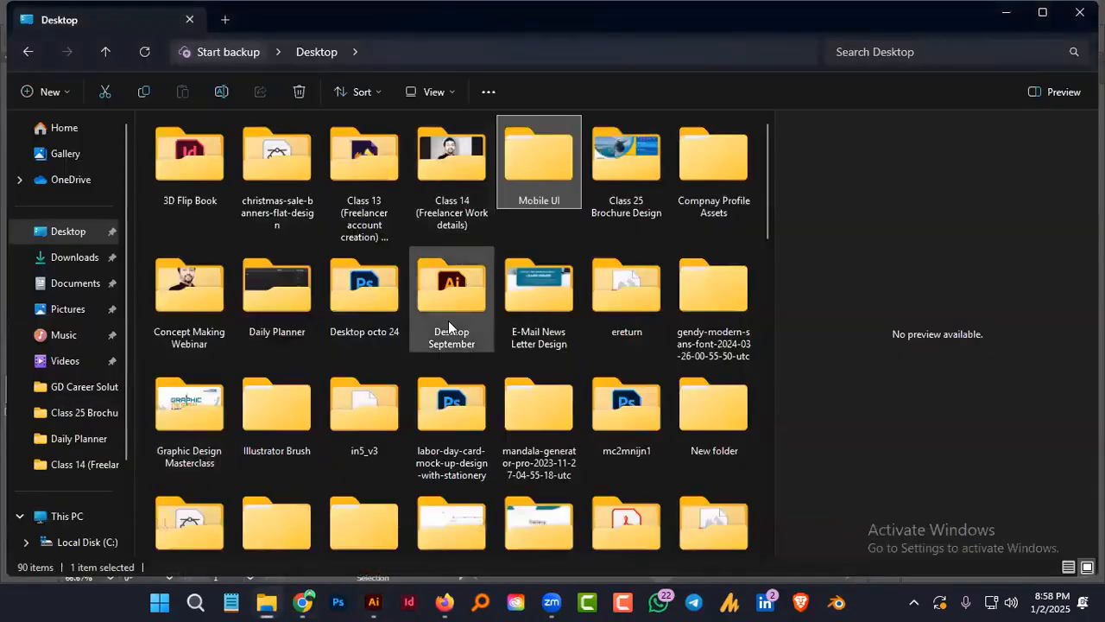
{"action": "double_click", "coordinate": [617, 185]}
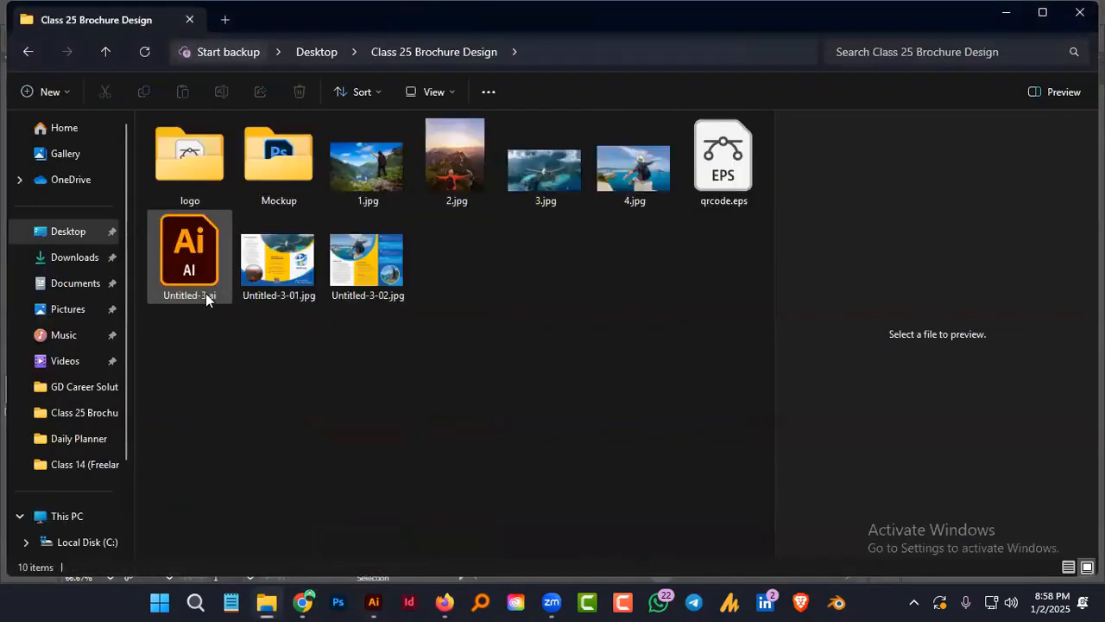
{"action": "left_click", "coordinate": [346, 180]}
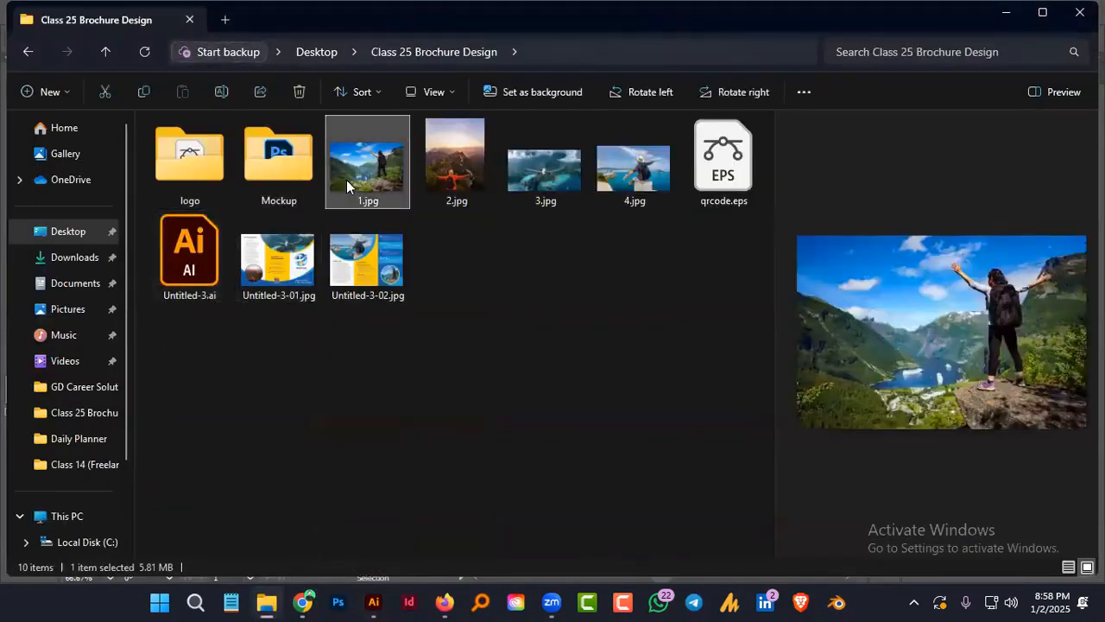
{"action": "left_click_drag", "start_coordinate": [359, 177], "coordinate": [429, 264]}
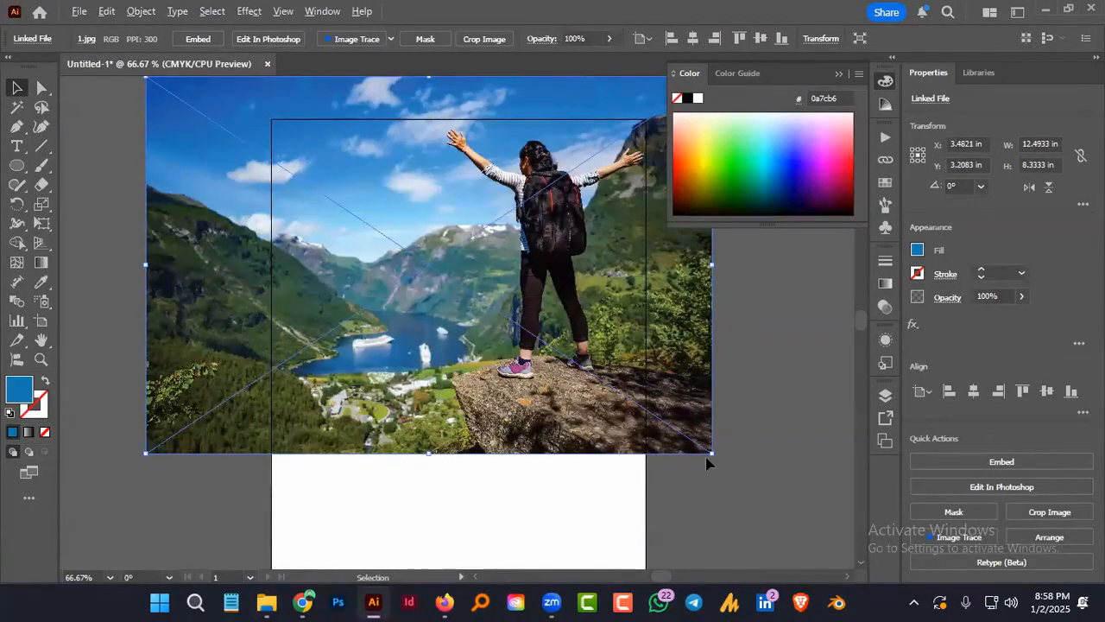
Scale the placed photo proportionally to about 9.96 × 6.64 in and position it over the curved shapes
{"action": "left_click_drag", "start_coordinate": [711, 454], "coordinate": [654, 415]}
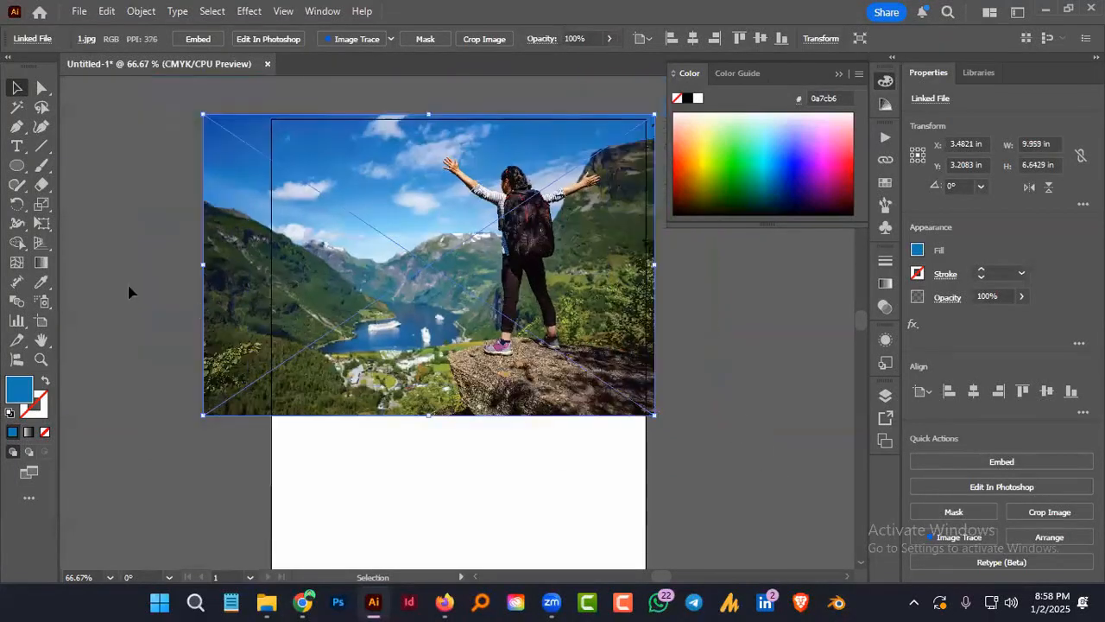
{"action": "left_click_drag", "start_coordinate": [223, 305], "coordinate": [233, 301]}
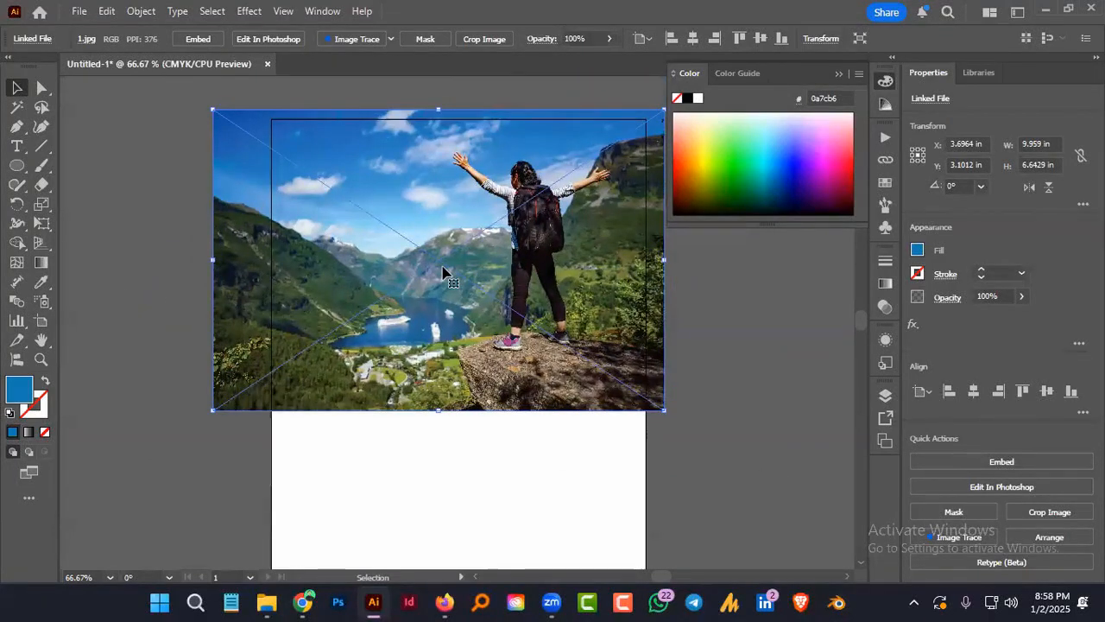
Send the travel photo behind the blue curved shape and clip it to that shape with a clipping mask
{"action": "right_click", "coordinate": [430, 223]}
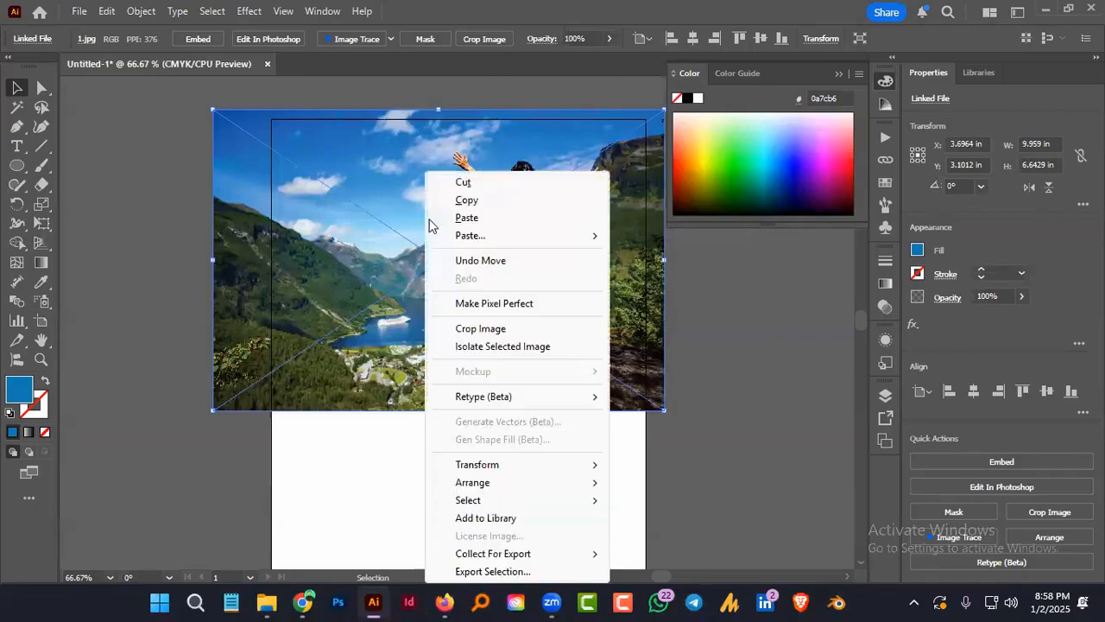
{"action": "mouse_move", "coordinate": [471, 488]}
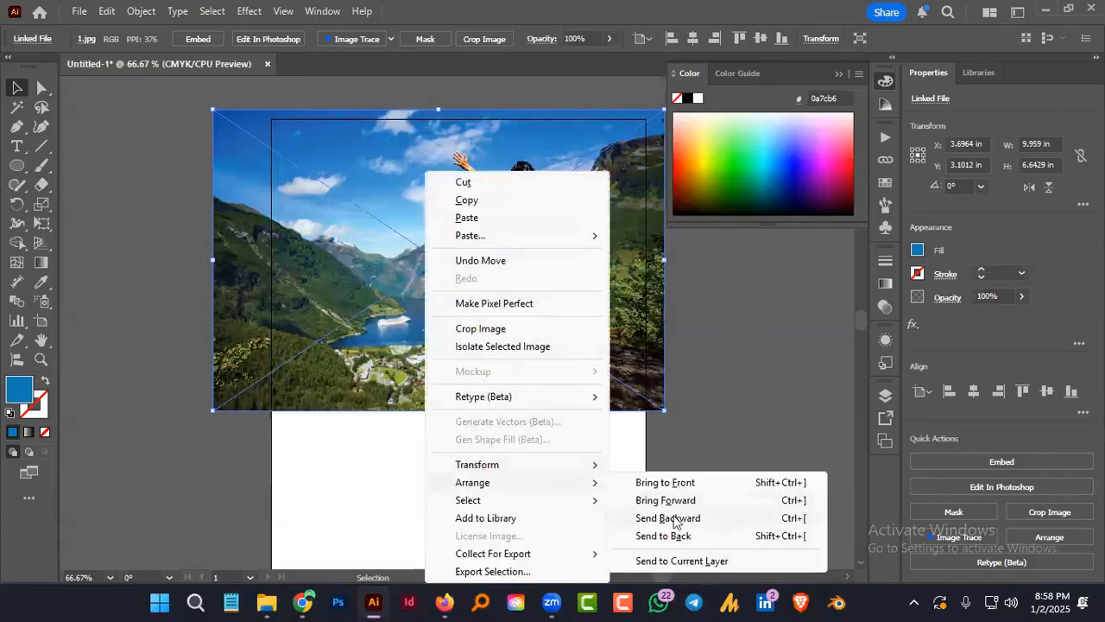
{"action": "left_click", "coordinate": [673, 518]}
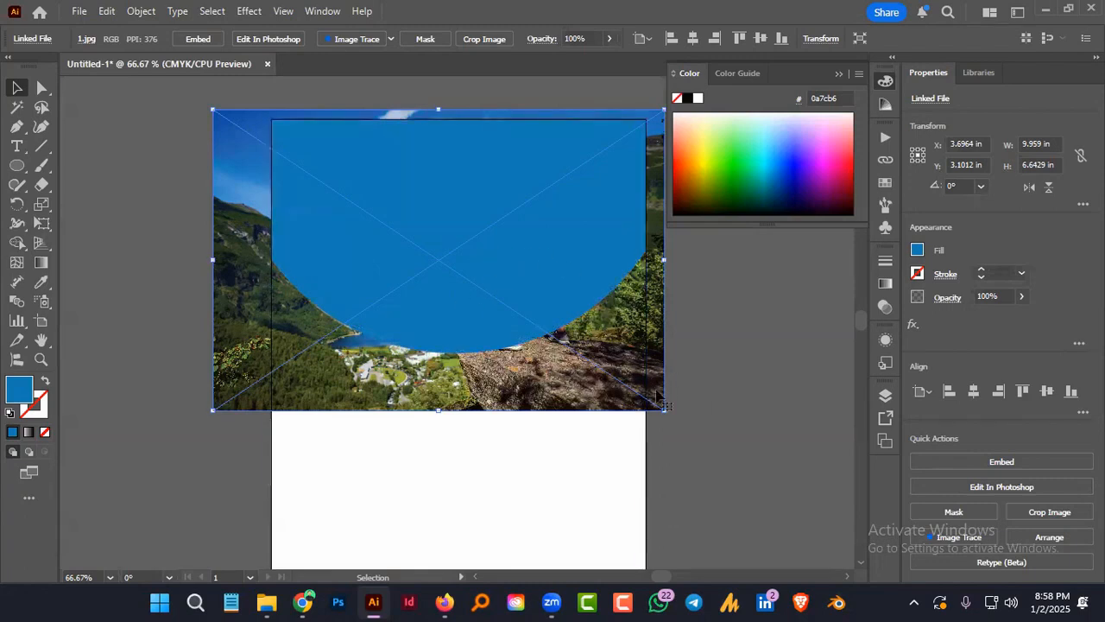
{"action": "left_click", "coordinate": [558, 275], "text": "shift"}
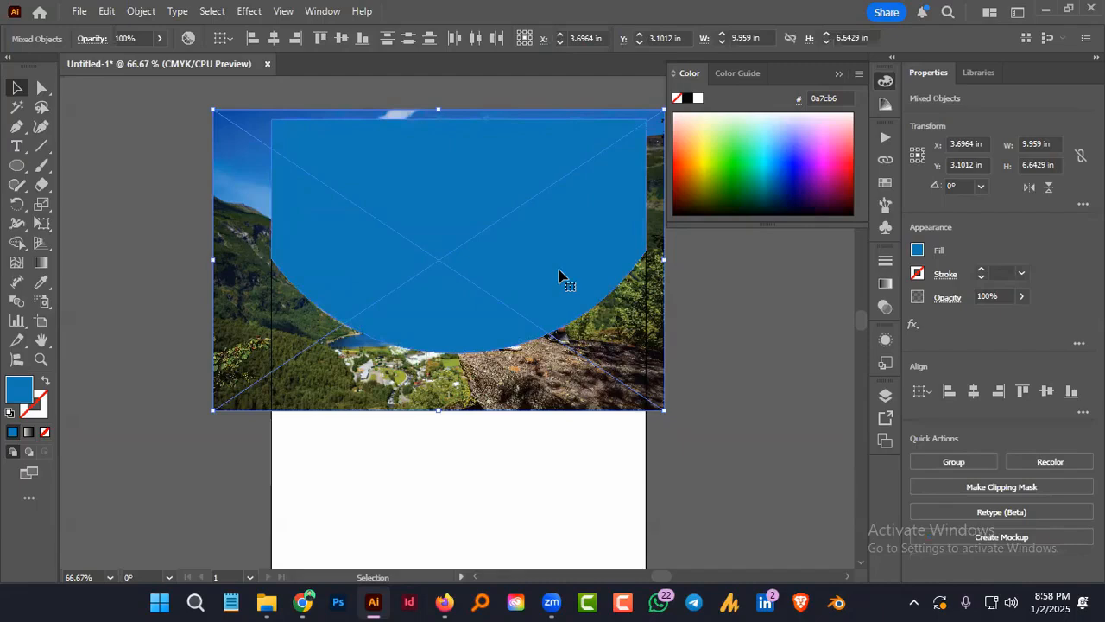
{"action": "key", "text": "ctrl+7"}
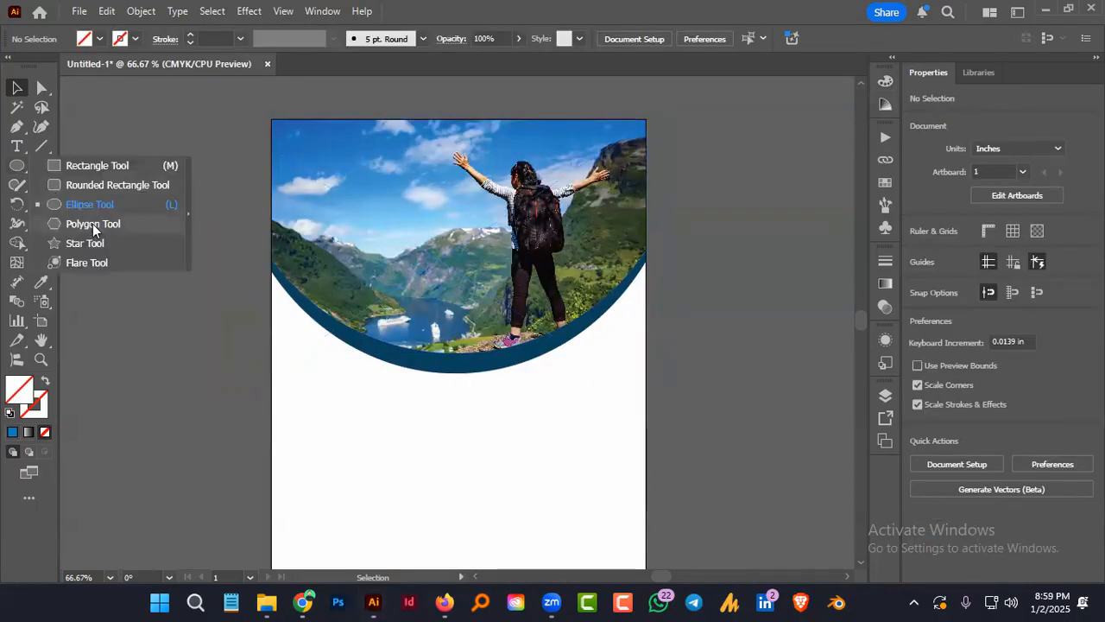
Create a six-sided polygon about 1.39 × 1.20 in on the blank area below the curved photo
{"action": "left_click", "coordinate": [92, 224]}
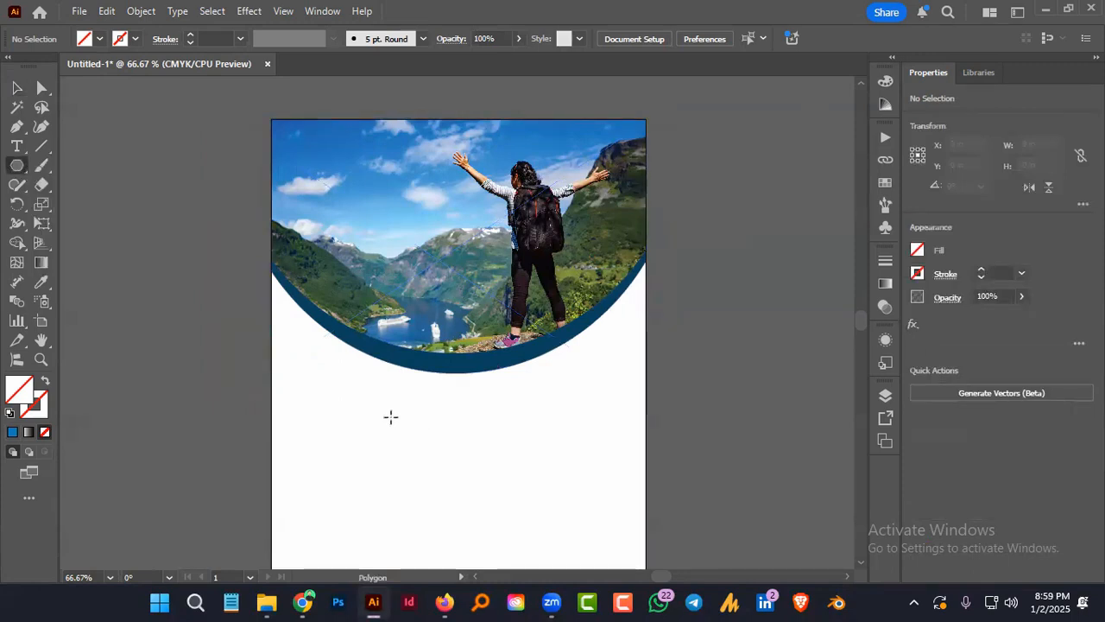
{"action": "left_click", "coordinate": [390, 417]}
{"action": "left_click", "coordinate": [671, 312]}
{"action": "left_click", "coordinate": [16, 88]}
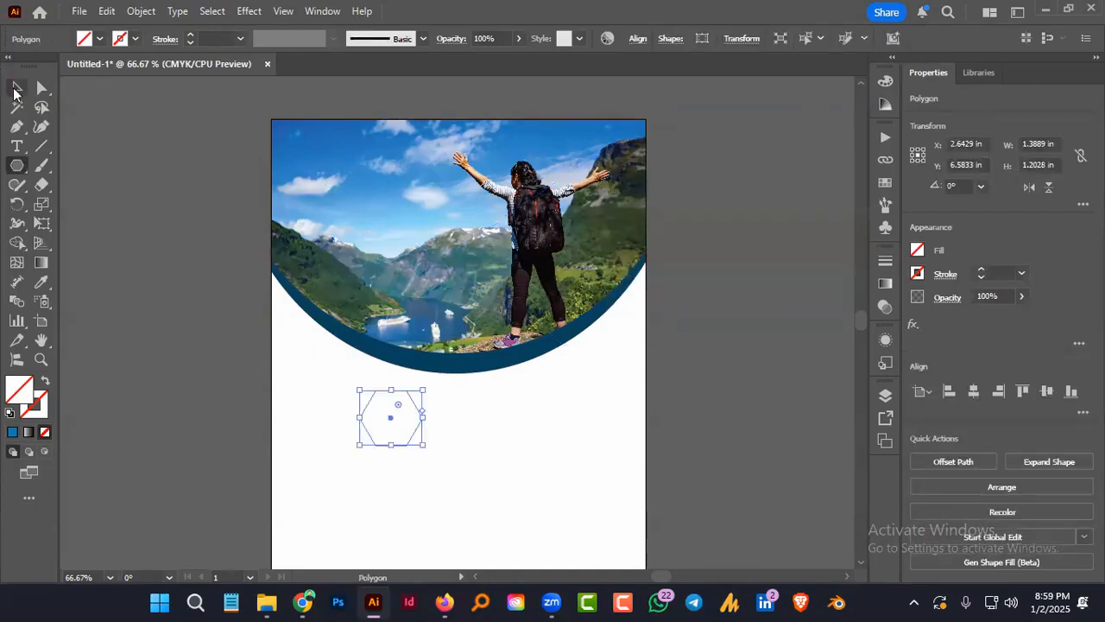
Fill the hexagon with dark gray 333333
{"action": "double_click", "coordinate": [24, 389]}
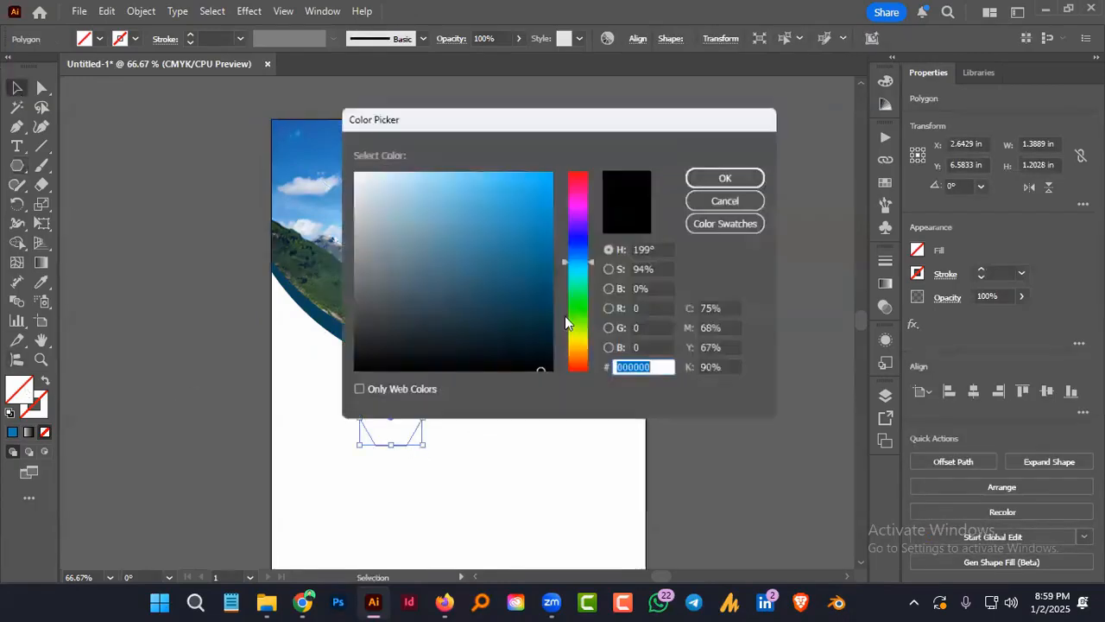
{"action": "left_click_drag", "start_coordinate": [349, 302], "coordinate": [346, 333]}
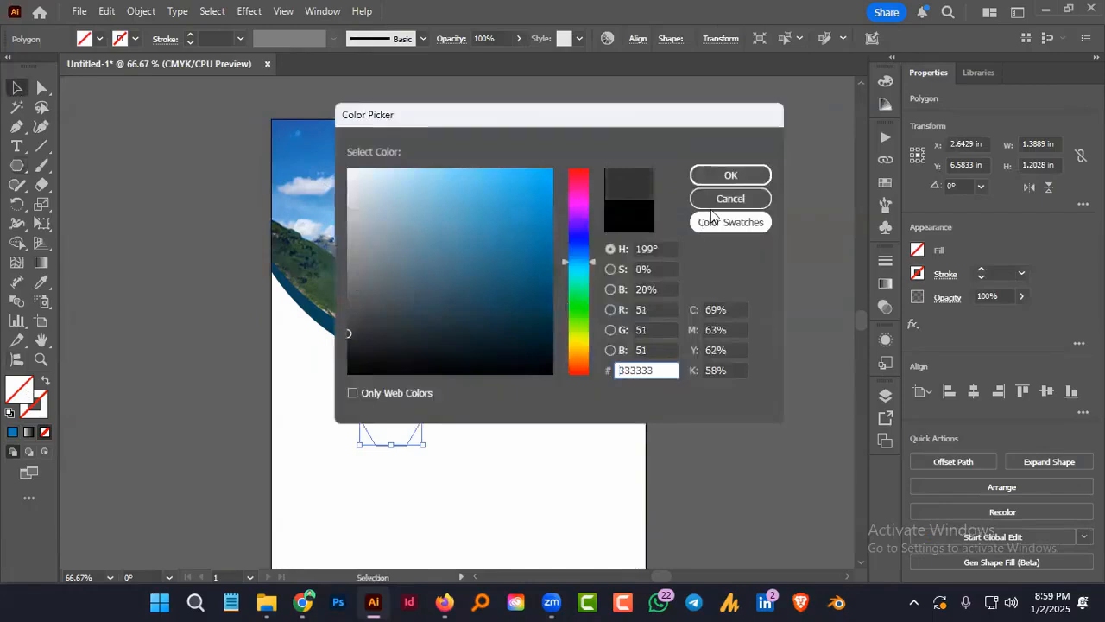
{"action": "left_click", "coordinate": [725, 175]}
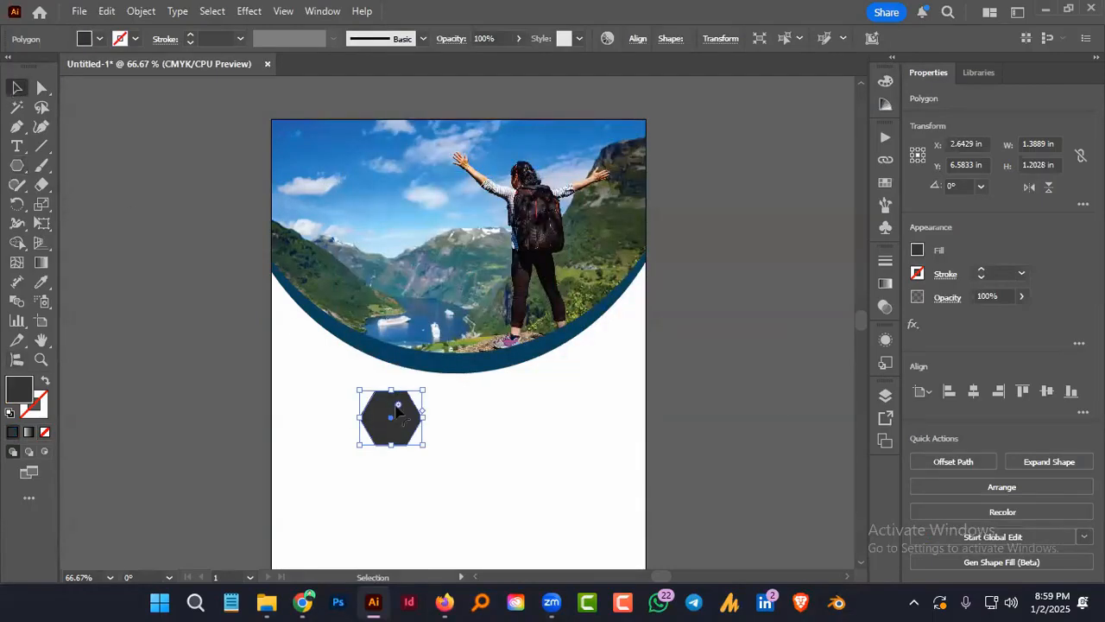
Enlarge the hexagon to about 2.57 × 2.23 in and copy it into a row of three over the photo's curved lower edge
{"action": "left_click_drag", "start_coordinate": [402, 433], "coordinate": [449, 397]}
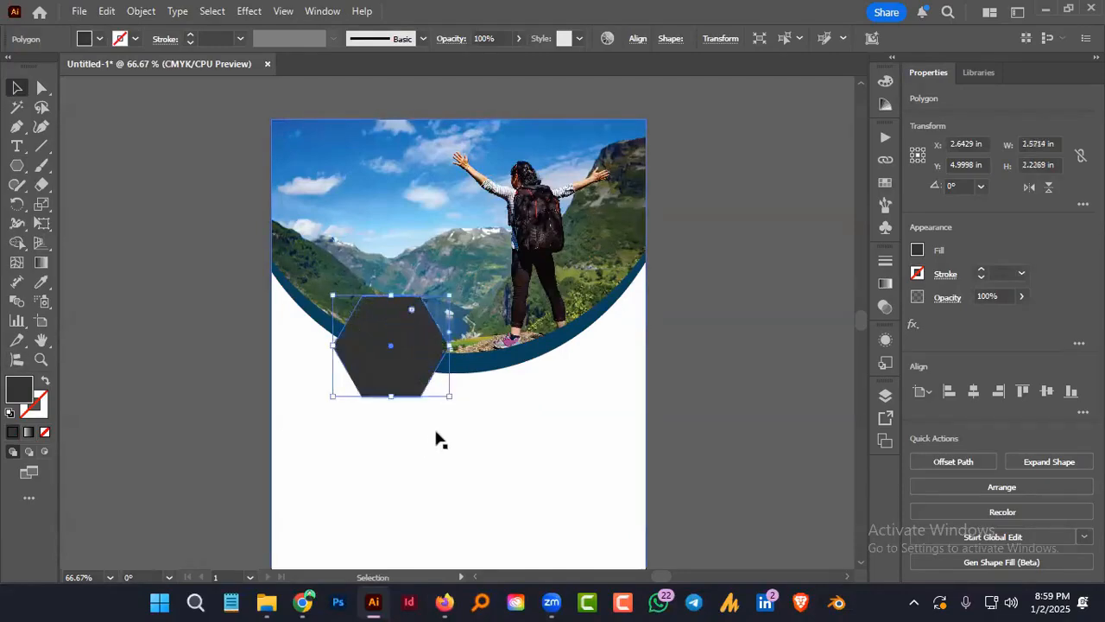
{"action": "left_click_drag", "start_coordinate": [383, 393], "coordinate": [577, 374]}
Scale the row of three hexagons proportionally down to about 6.80 × 1.90 in overall
{"action": "left_click", "coordinate": [471, 373], "text": "shift"}
{"action": "left_click", "coordinate": [375, 375], "text": "shift"}
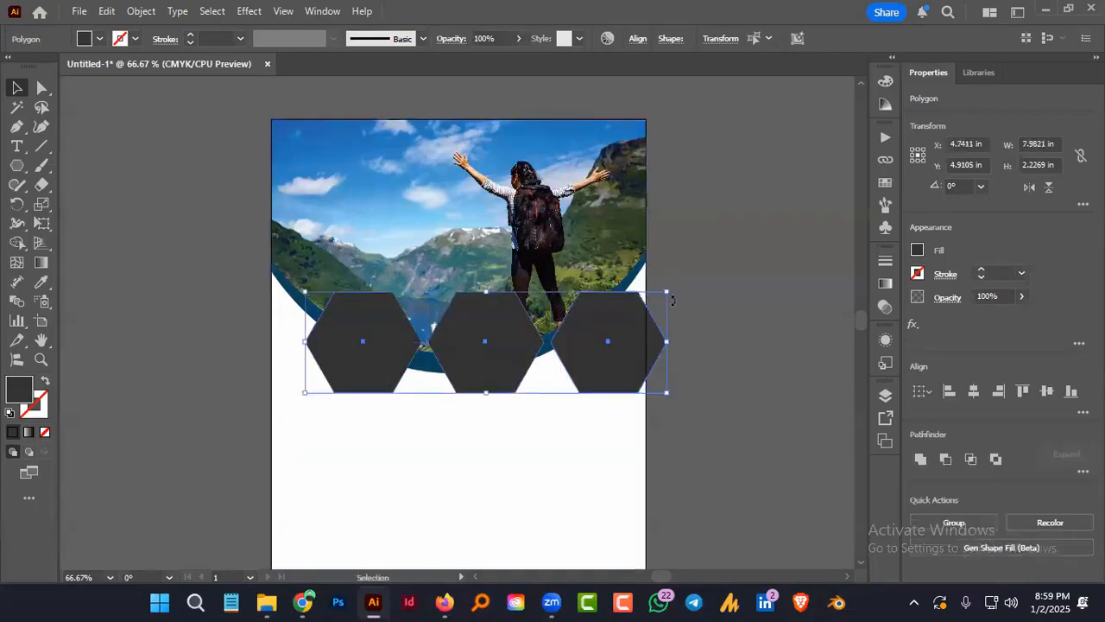
{"action": "left_click_drag", "start_coordinate": [669, 295], "coordinate": [624, 306]}
{"action": "left_click_drag", "start_coordinate": [582, 353], "coordinate": [630, 401]}
{"action": "left_click_drag", "start_coordinate": [563, 371], "coordinate": [562, 372]}
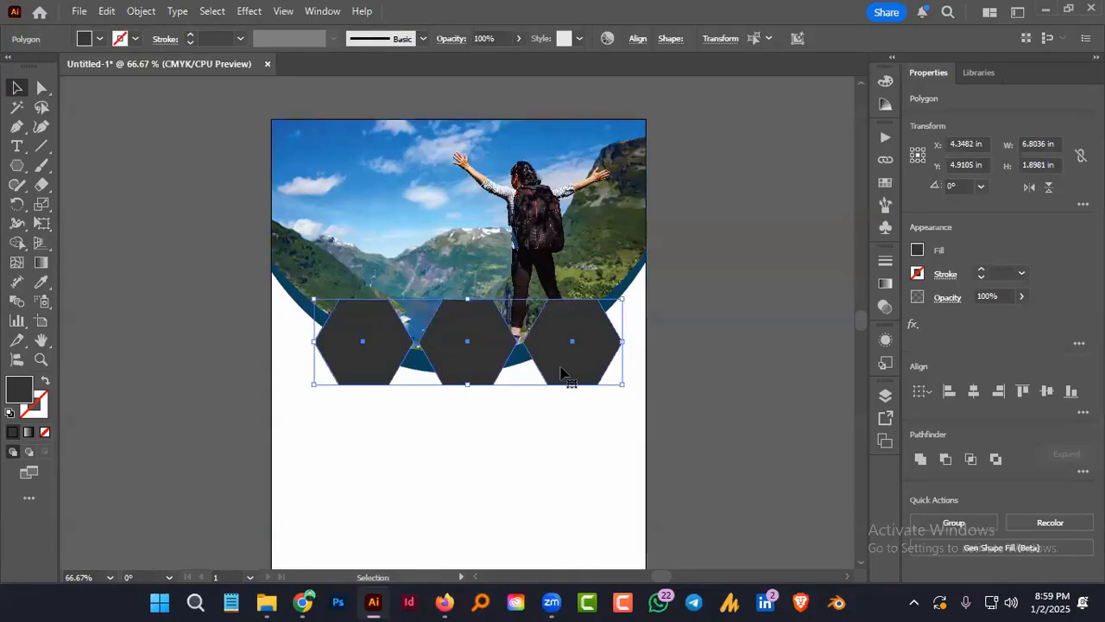
Nudge the row of three hexagons left until it is roughly centered across the page width
{"action": "key", "text": "Left"}
{"action": "key", "text": "Left"}
{"action": "key", "text": "Left"}
{"action": "key", "text": "Left"}
{"action": "key", "text": "Left"}
{"action": "key", "text": "Left"}
{"action": "key", "text": "Left"}
{"action": "key", "text": "Left"}
{"action": "key", "text": "Left"}
{"action": "key", "text": "Left"}
{"action": "key", "text": "Left"}
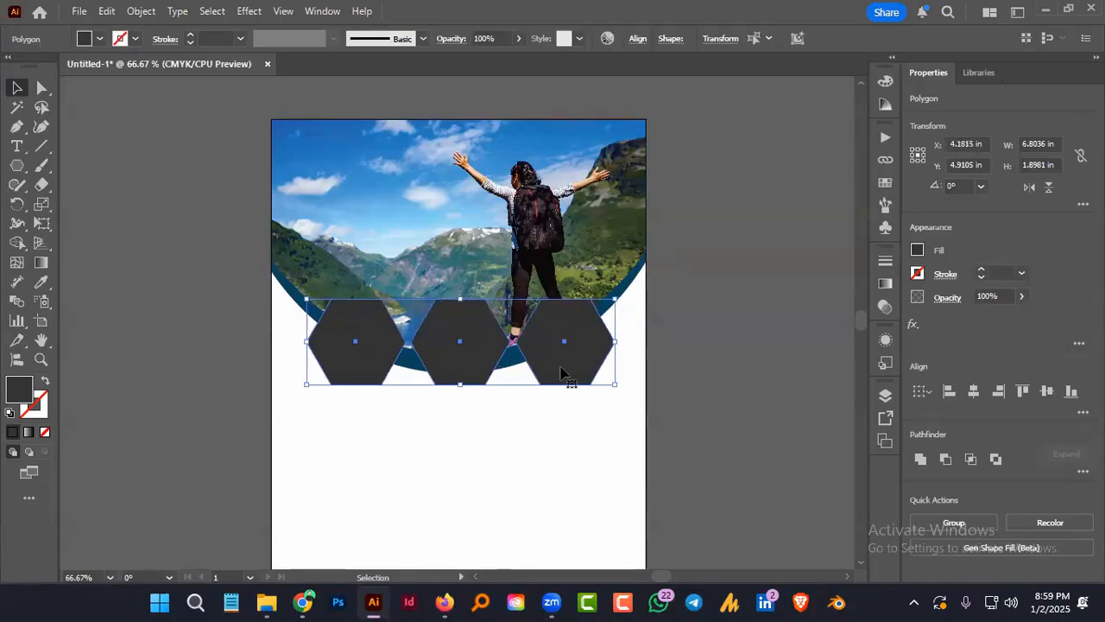
{"action": "key", "text": "Left"}
{"action": "key", "text": "Left"}
{"action": "key", "text": "Left"}
{"action": "key", "text": "Left"}
{"action": "left_click", "coordinate": [698, 358]}
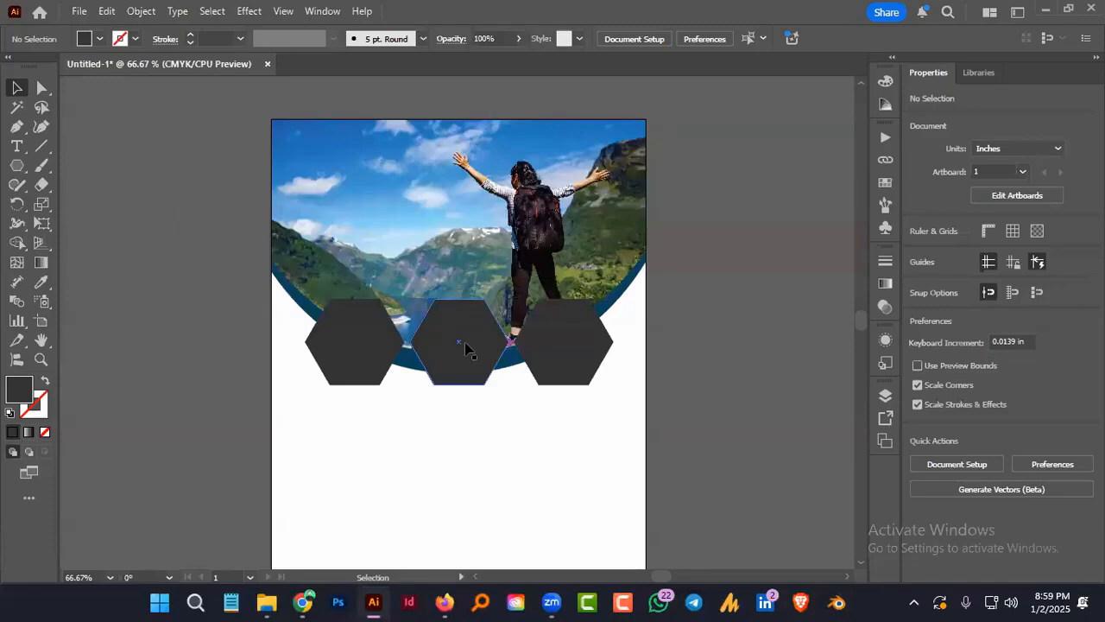
Rotate the left and middle hexagons individually around their centers to tilt them
{"action": "left_click", "coordinate": [351, 356]}
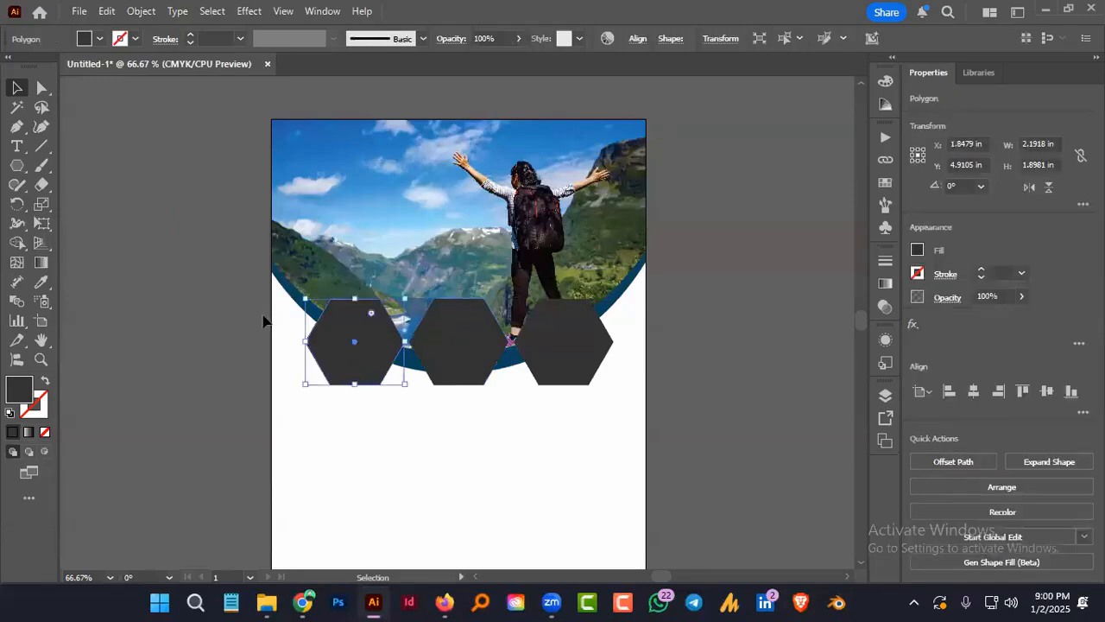
{"action": "left_click_drag", "start_coordinate": [297, 294], "coordinate": [359, 270]}
{"action": "left_click", "coordinate": [481, 320]}
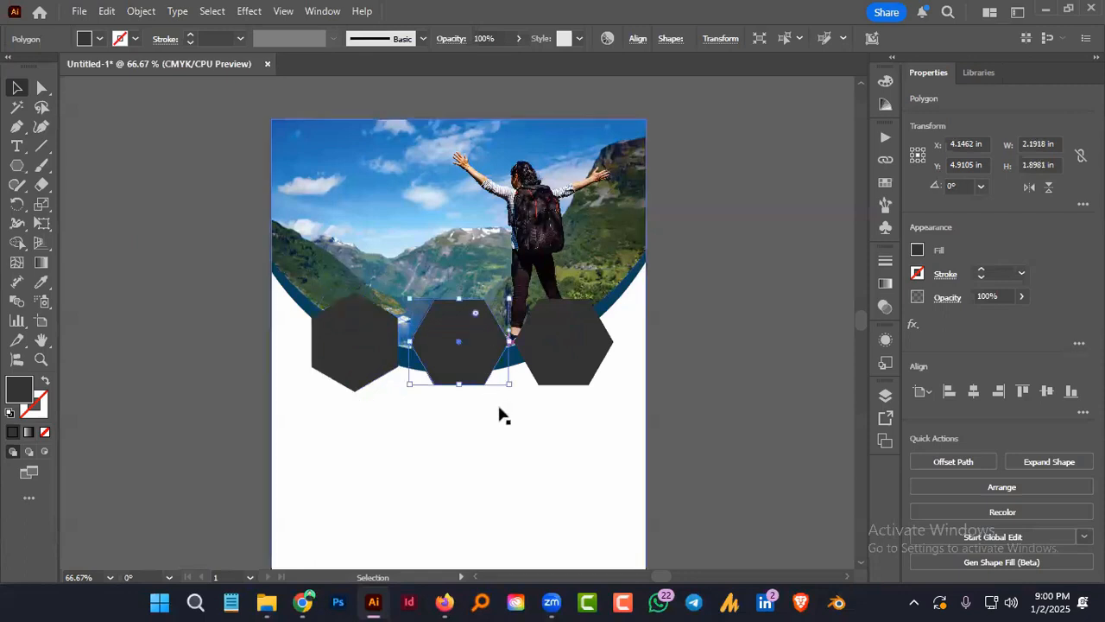
{"action": "left_click_drag", "start_coordinate": [516, 388], "coordinate": [534, 352]}
{"action": "left_click", "coordinate": [366, 377]}
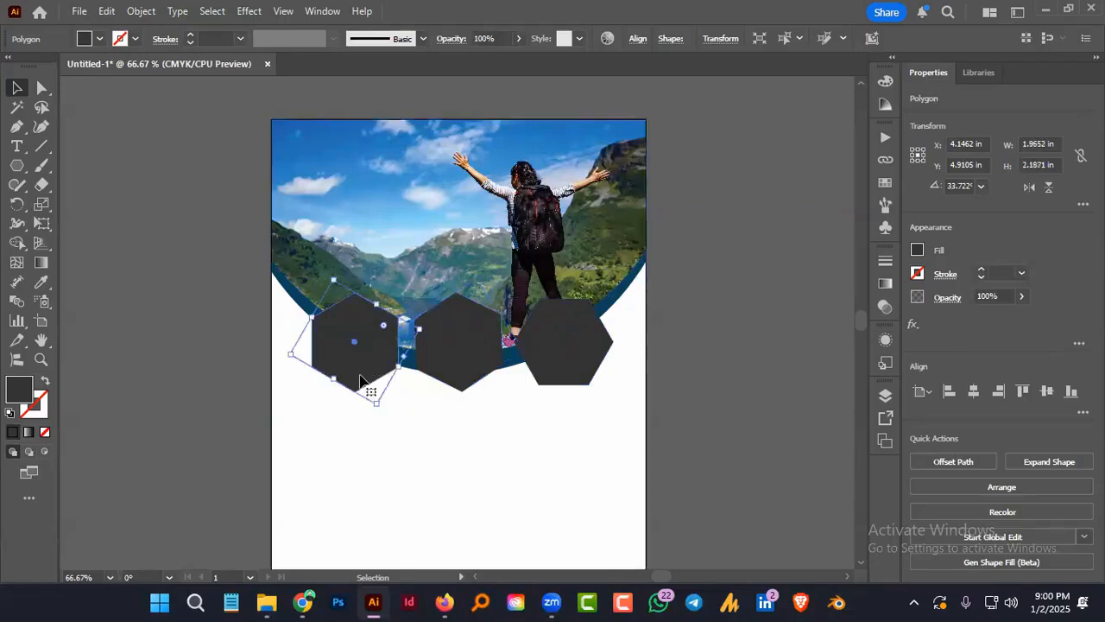
{"action": "mouse_move", "coordinate": [379, 413]}
{"action": "left_mouse_down"}
{"action": "mouse_move", "coordinate": [366, 404]}
{"action": "mouse_move", "coordinate": [401, 413]}
{"action": "left_mouse_up"}
{"action": "left_click", "coordinate": [481, 354]}
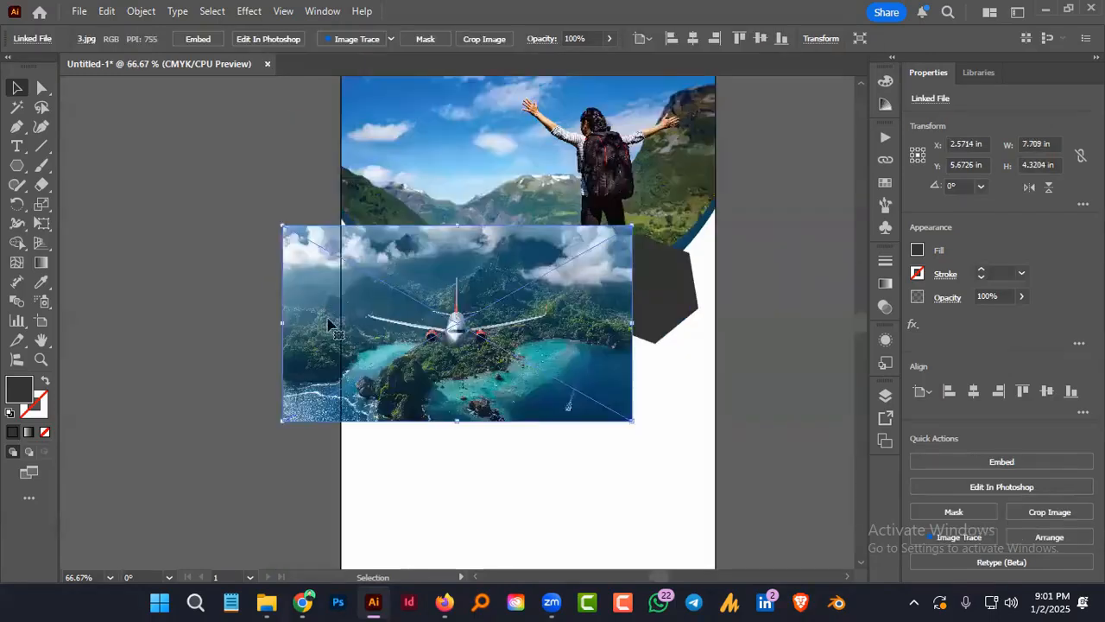
Scale the airplane image 3.jpg proportionally to about 4.43 × 2.49 in and position it over the left hexagon
{"action": "left_click_drag", "start_coordinate": [284, 226], "coordinate": [371, 274]}
{"action": "left_click_drag", "start_coordinate": [434, 324], "coordinate": [389, 287]}
{"action": "left_click_drag", "start_coordinate": [506, 338], "coordinate": [512, 345]}
Send the airplane image behind the left hexagon and clip it to that hexagon with a clipping mask
{"action": "key", "text": "a"}
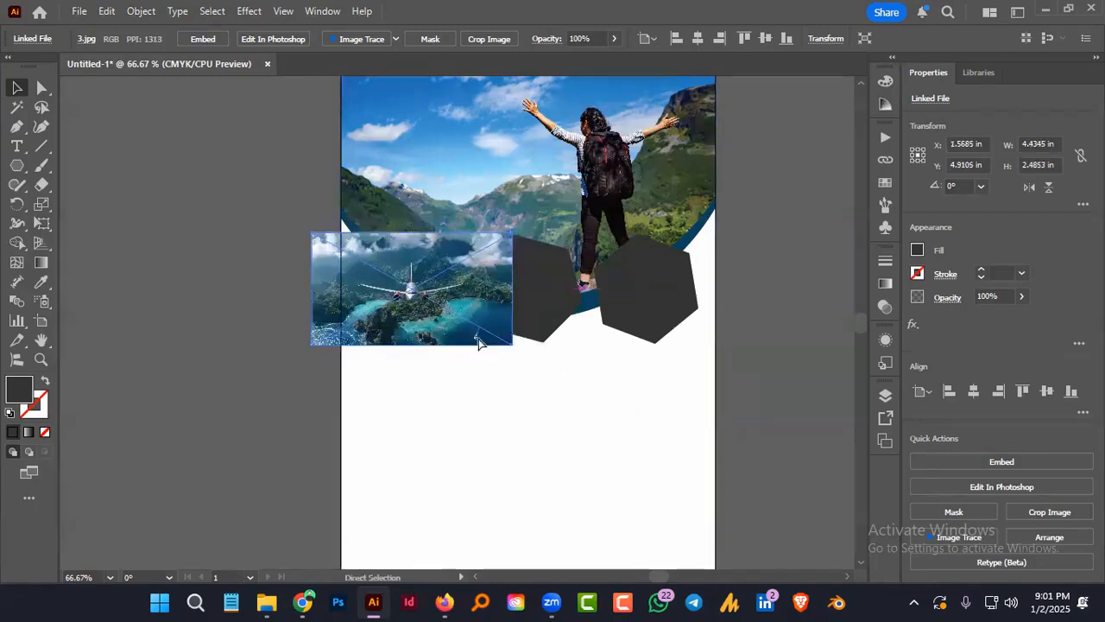
{"action": "key", "text": "ctrl+["}
{"action": "key", "text": "v"}
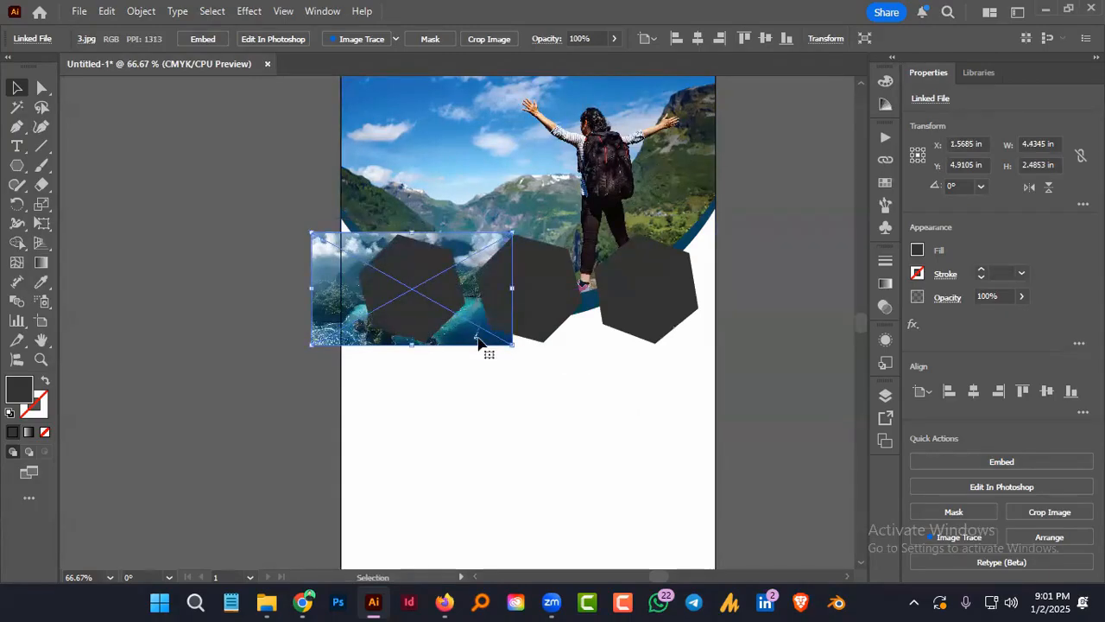
{"action": "left_click", "coordinate": [408, 272], "text": "ctrl+shift"}
{"action": "key", "text": "ctrl+7"}
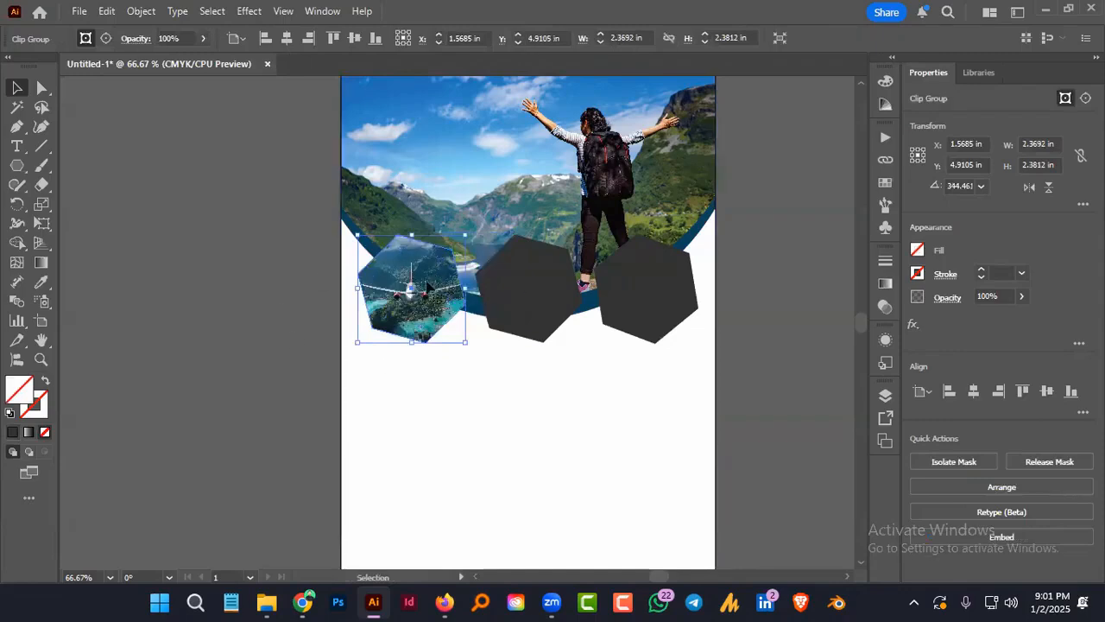
Add a dark blue 055575 stroke to the clipped airplane hexagon and raise its weight to 8 pt
{"action": "left_click", "coordinate": [12, 431]}
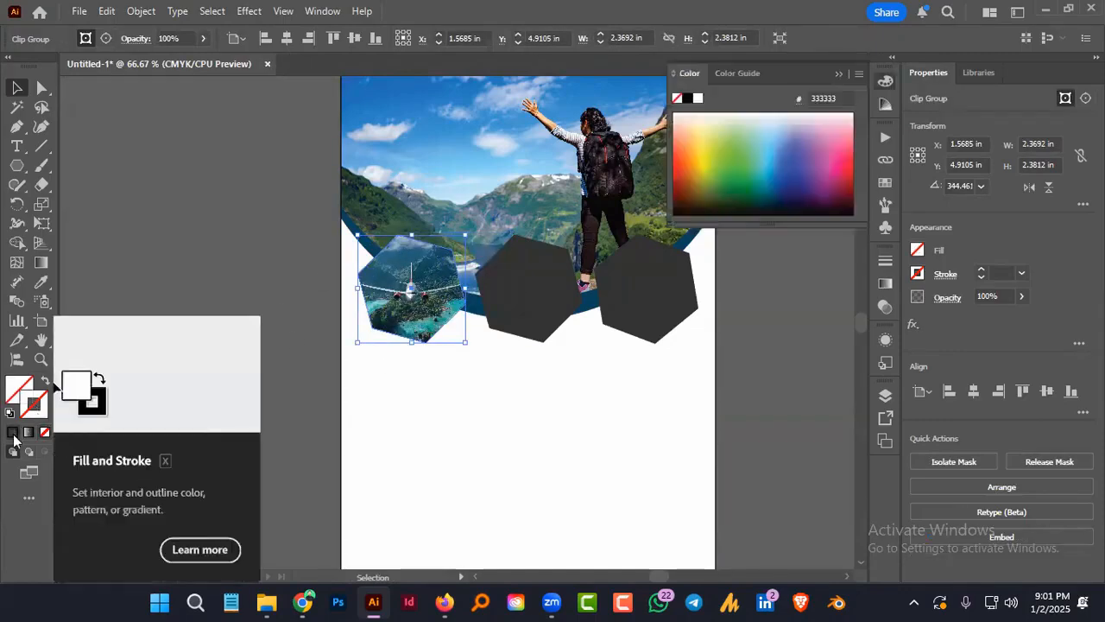
{"action": "left_click", "coordinate": [35, 404]}
{"action": "double_click", "coordinate": [42, 412]}
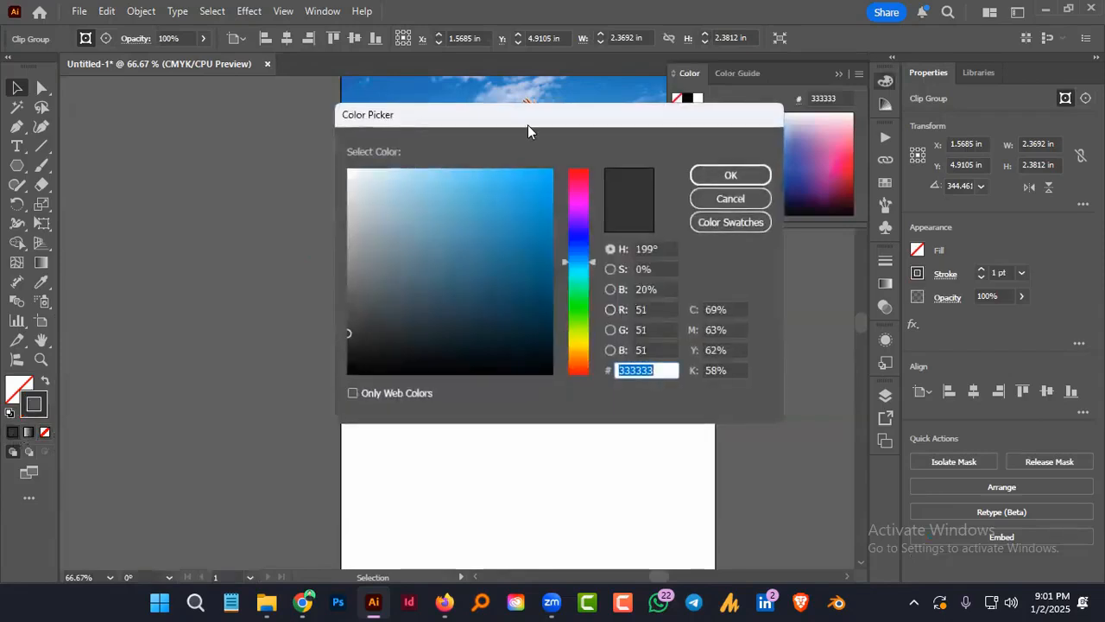
{"action": "left_click_drag", "start_coordinate": [533, 118], "coordinate": [736, 147]}
{"action": "left_click_drag", "start_coordinate": [747, 282], "coordinate": [746, 309]}
{"action": "left_click", "coordinate": [934, 203]}
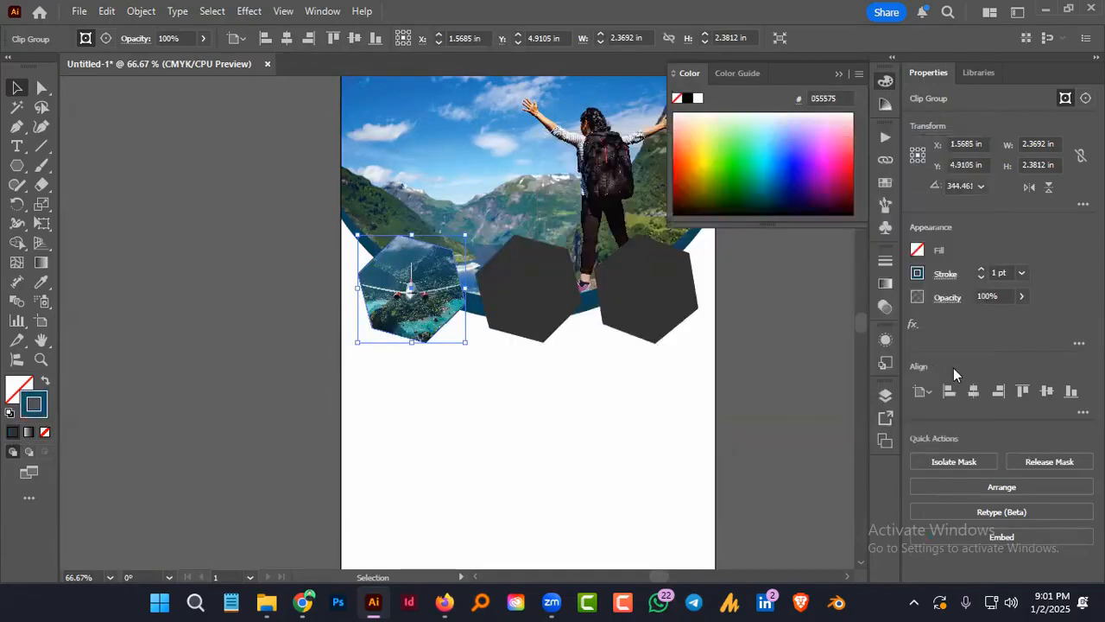
{"action": "left_click", "coordinate": [981, 270]}
{"action": "left_click", "coordinate": [980, 270]}
{"action": "left_click", "coordinate": [981, 269]}
{"action": "left_click", "coordinate": [981, 269]}
{"action": "left_click", "coordinate": [981, 269]}
{"action": "left_click", "coordinate": [980, 270]}
Recolor the airplane hexagon's stroke to yellow-green c7db0b and deselect it
{"action": "double_click", "coordinate": [37, 403]}
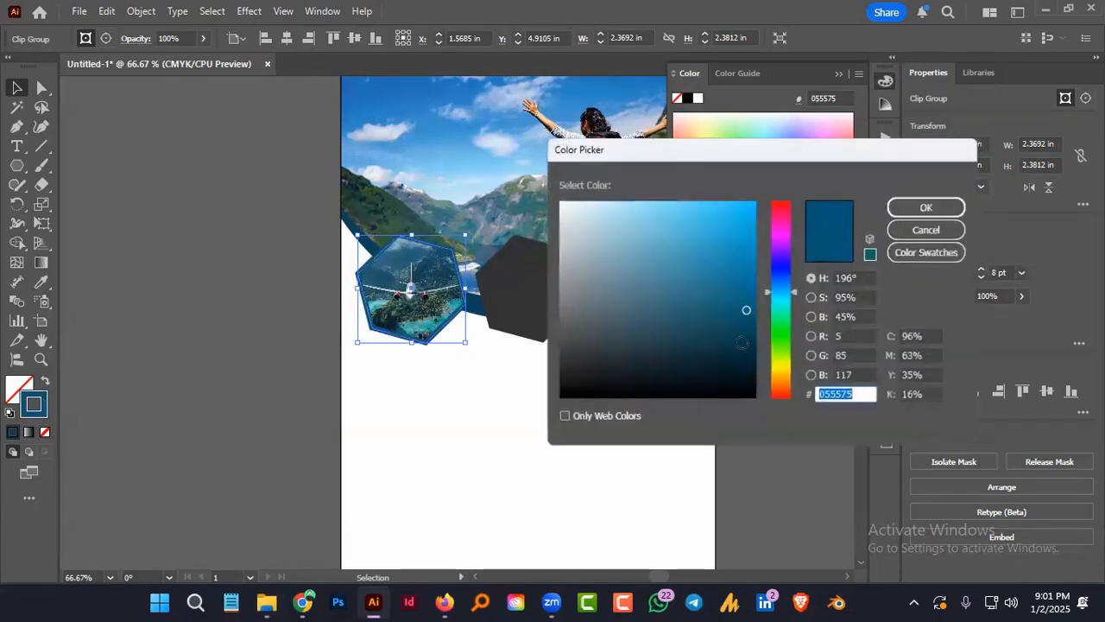
{"action": "left_click", "coordinate": [779, 366]}
{"action": "left_click", "coordinate": [744, 224]}
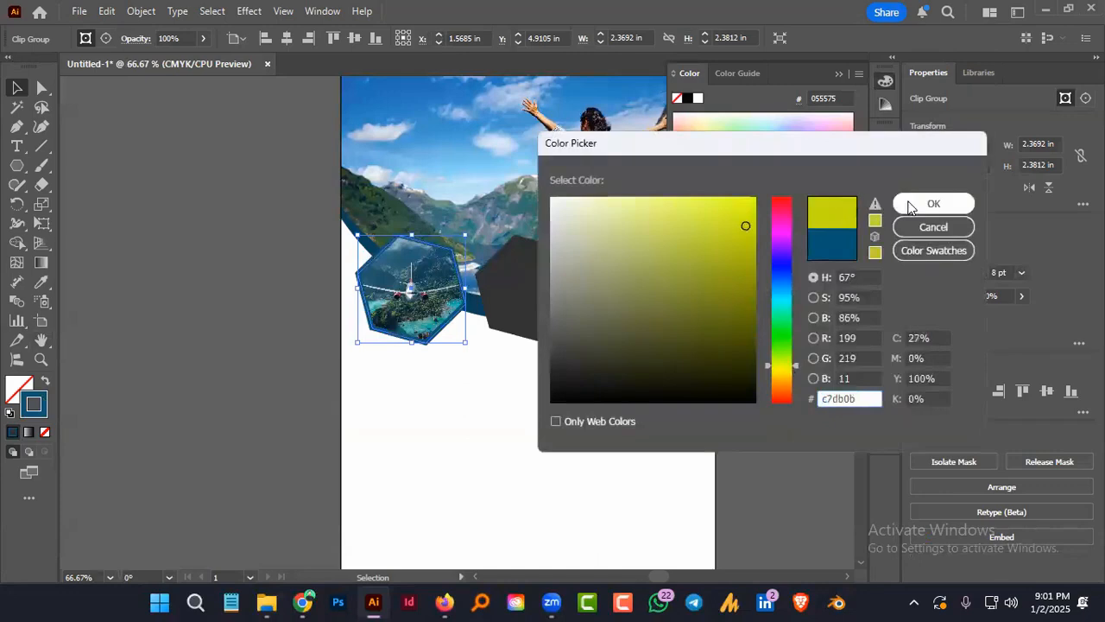
{"action": "left_click", "coordinate": [924, 203]}
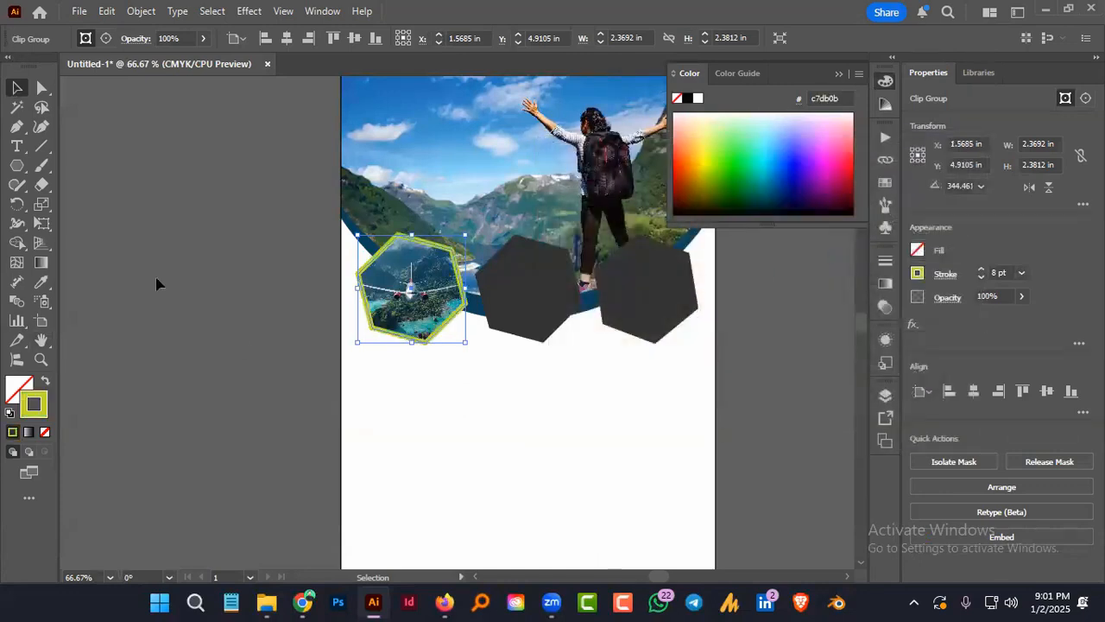
{"action": "left_click", "coordinate": [156, 284]}
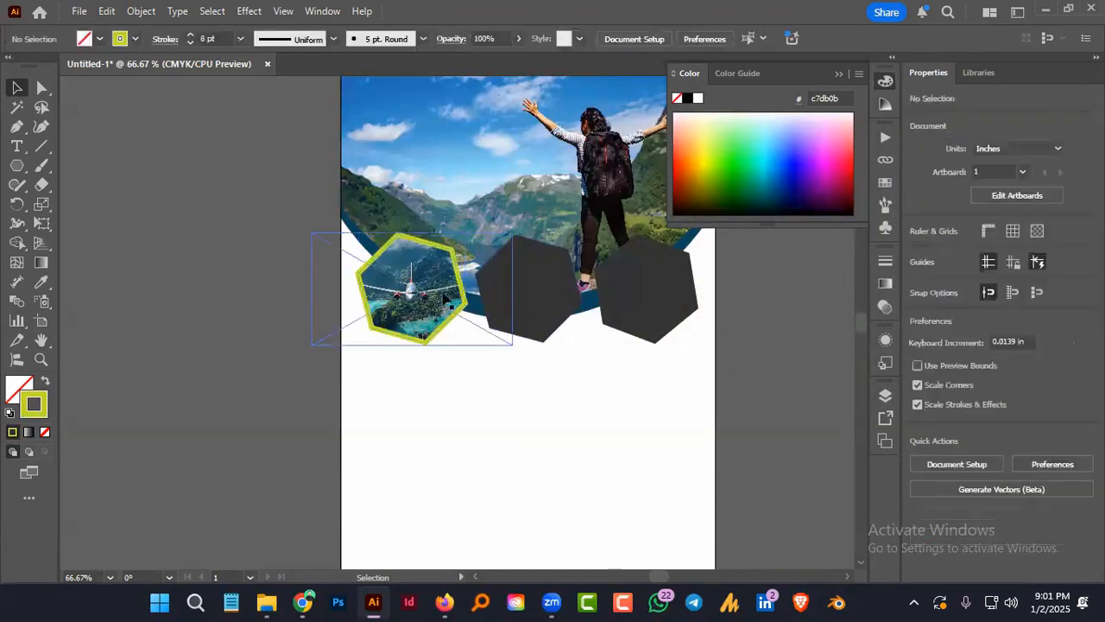
{"action": "left_click_drag", "start_coordinate": [366, 349], "coordinate": [455, 369]}
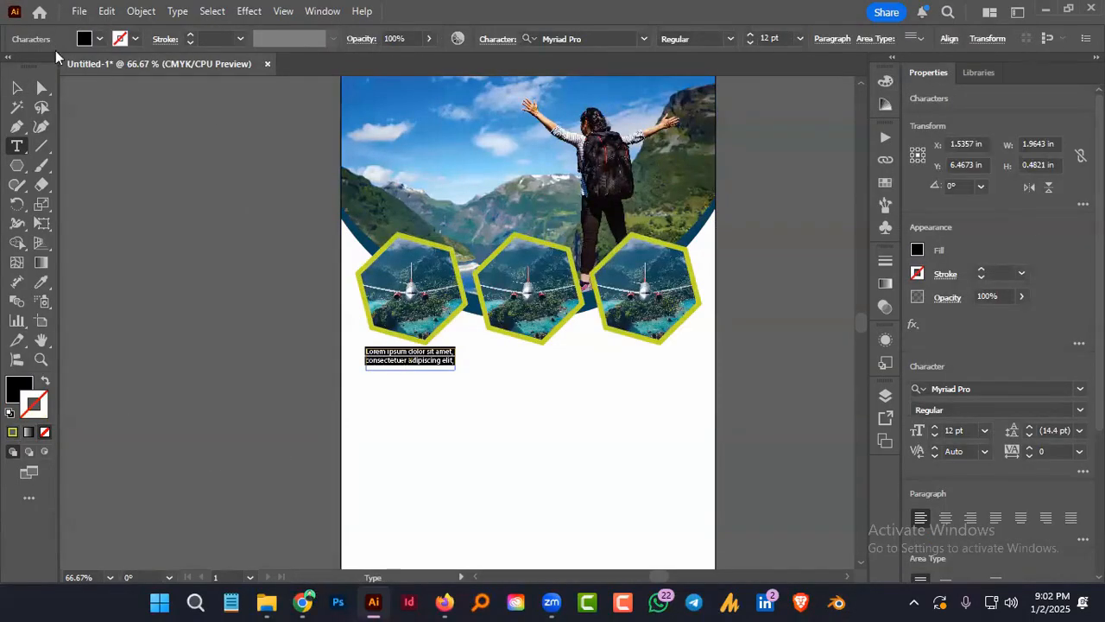
{"action": "left_click", "coordinate": [16, 89]}
{"action": "key", "text": "Delete"}
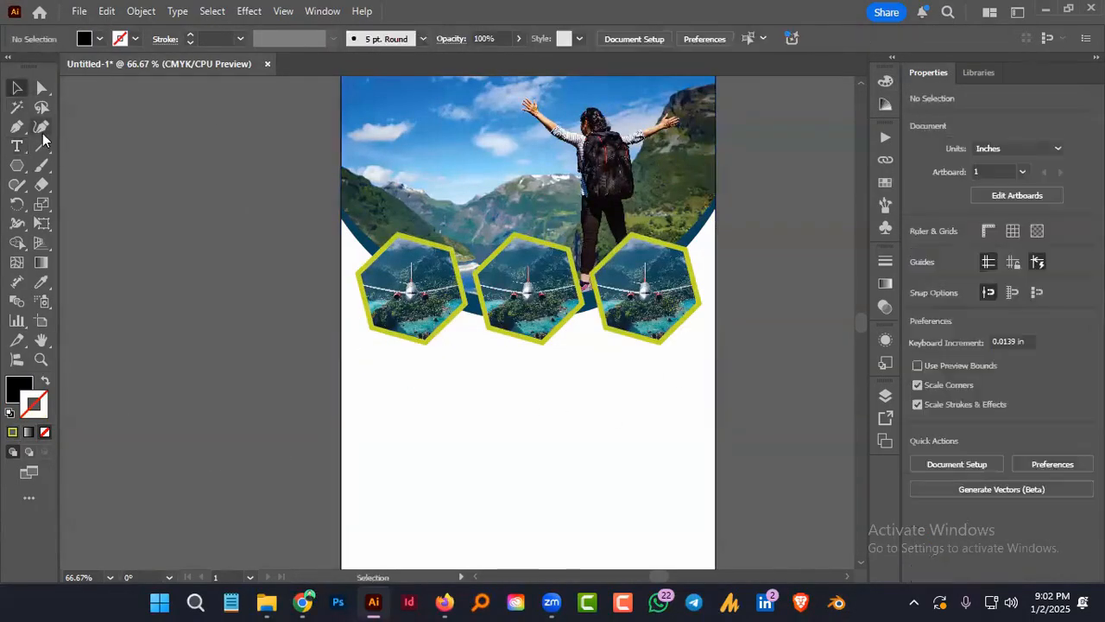
Add the point text "Bandarban" below the left airplane hexagon
{"action": "left_click", "coordinate": [19, 146]}
{"action": "left_click", "coordinate": [399, 371]}
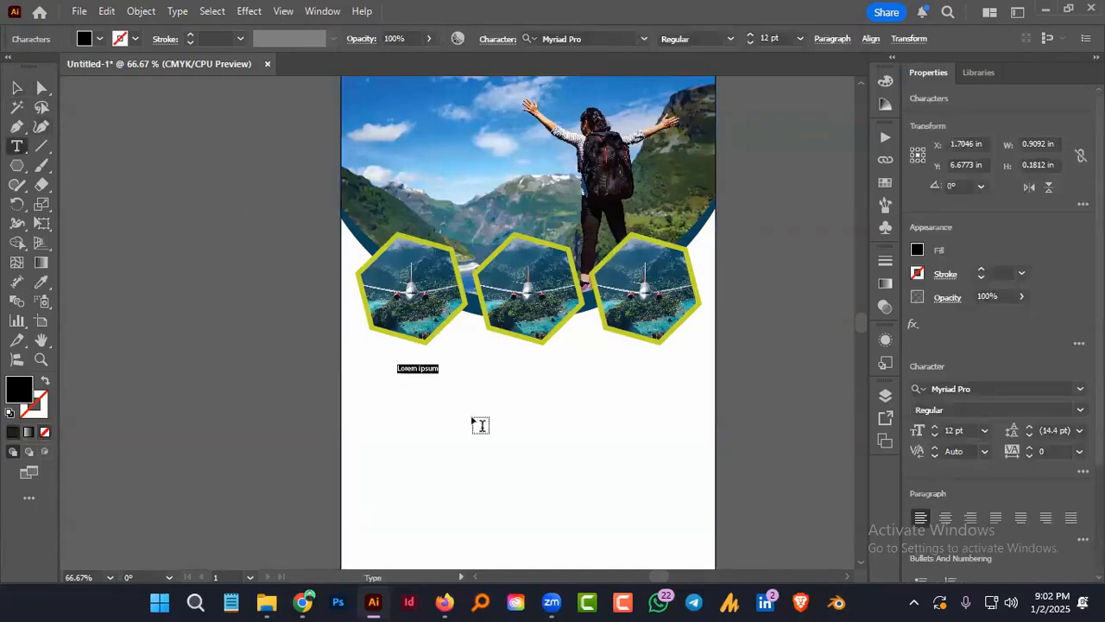
{"action": "type", "text": "Ban"}
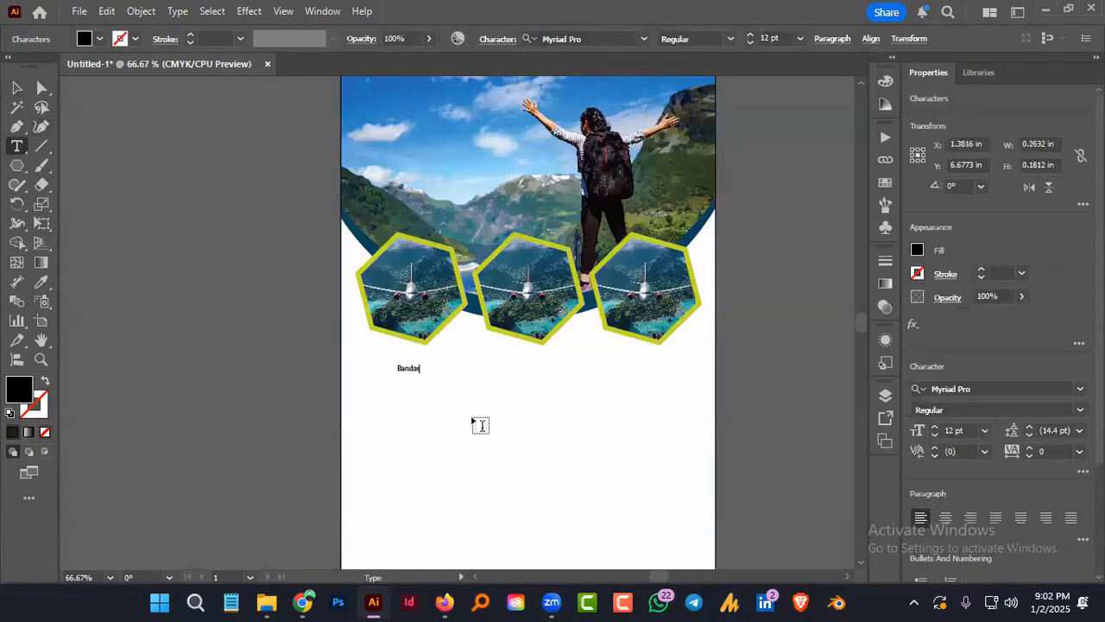
{"action": "type", "text": "darban"}
{"action": "key", "text": "Escape"}
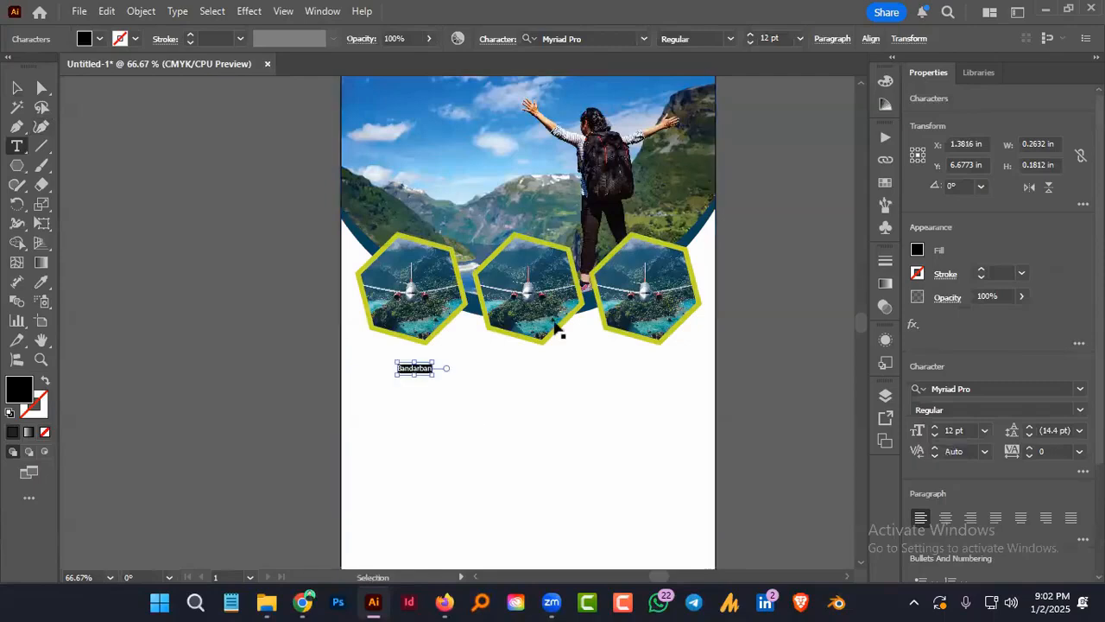
Set the Bandarban heading in Roboto Bold at 17 pt and move it up, centred beneath the left hexagon
{"action": "left_click", "coordinate": [986, 383]}
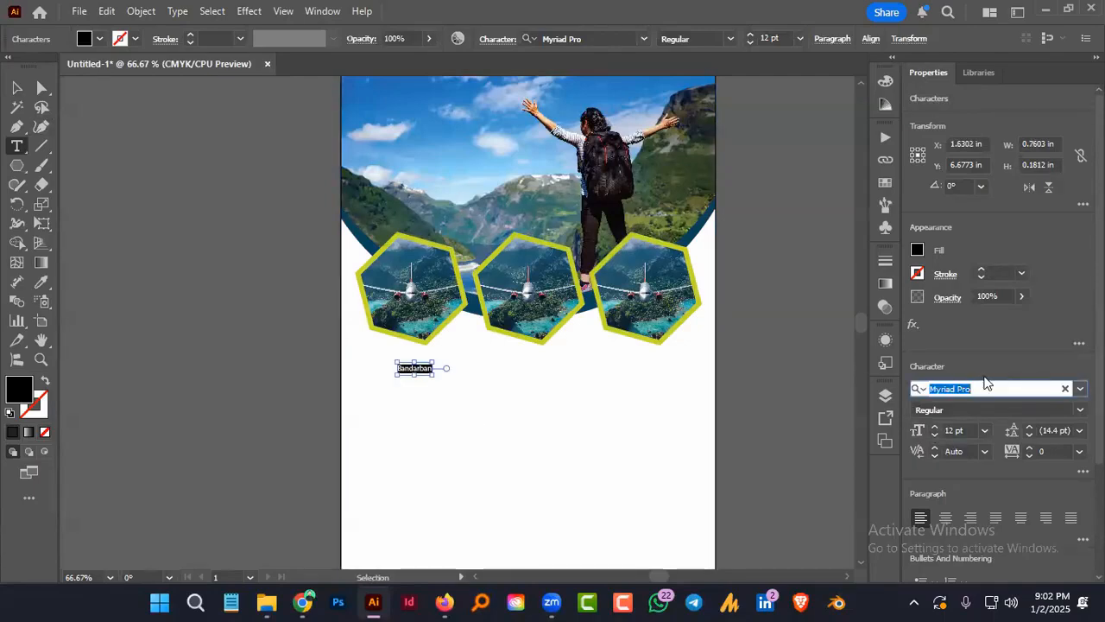
{"action": "type", "text": "Roboto"}
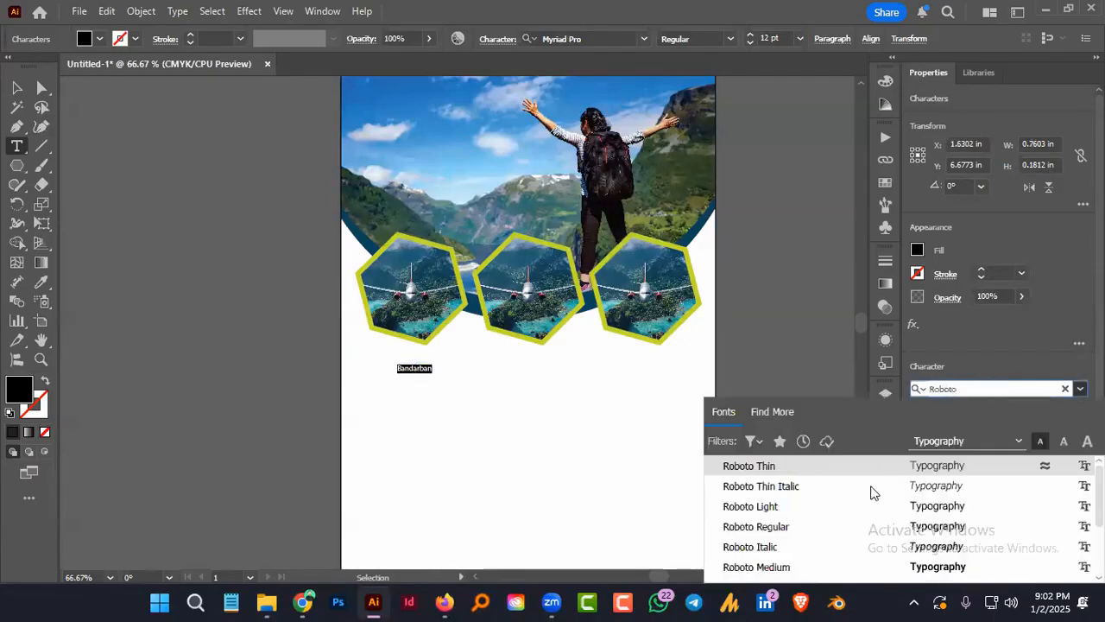
{"action": "scroll", "coordinate": [784, 555], "scroll_direction": "down", "scroll_amount": 2}
{"action": "left_click", "coordinate": [763, 518]}
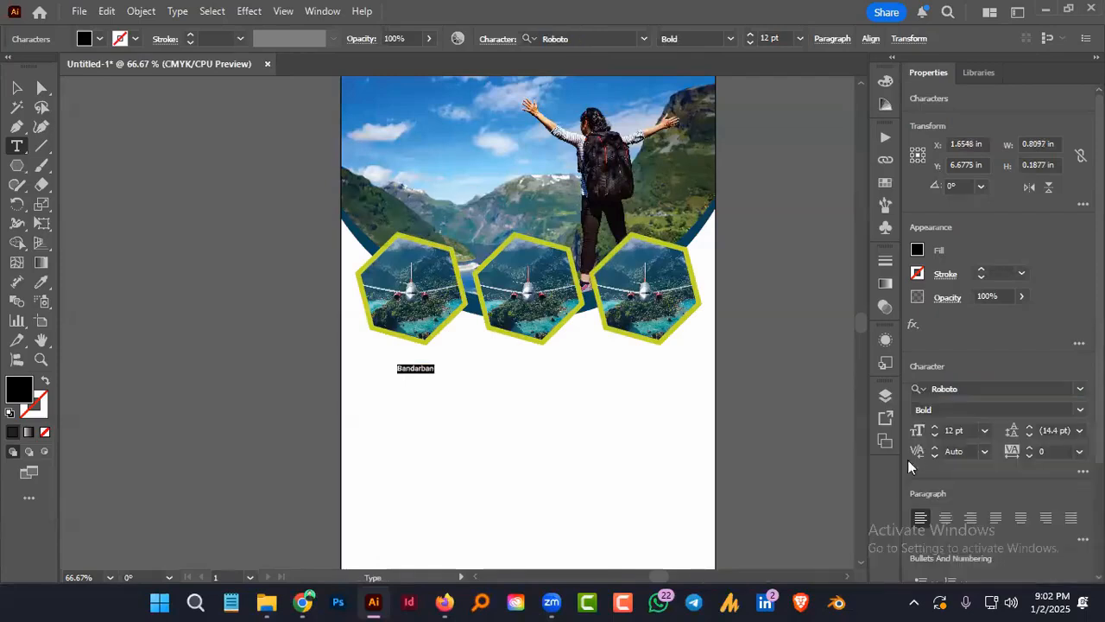
{"action": "left_click", "coordinate": [936, 428]}
{"action": "left_click", "coordinate": [936, 428]}
{"action": "left_click", "coordinate": [936, 427]}
{"action": "left_click", "coordinate": [936, 427]}
{"action": "left_click", "coordinate": [936, 428]}
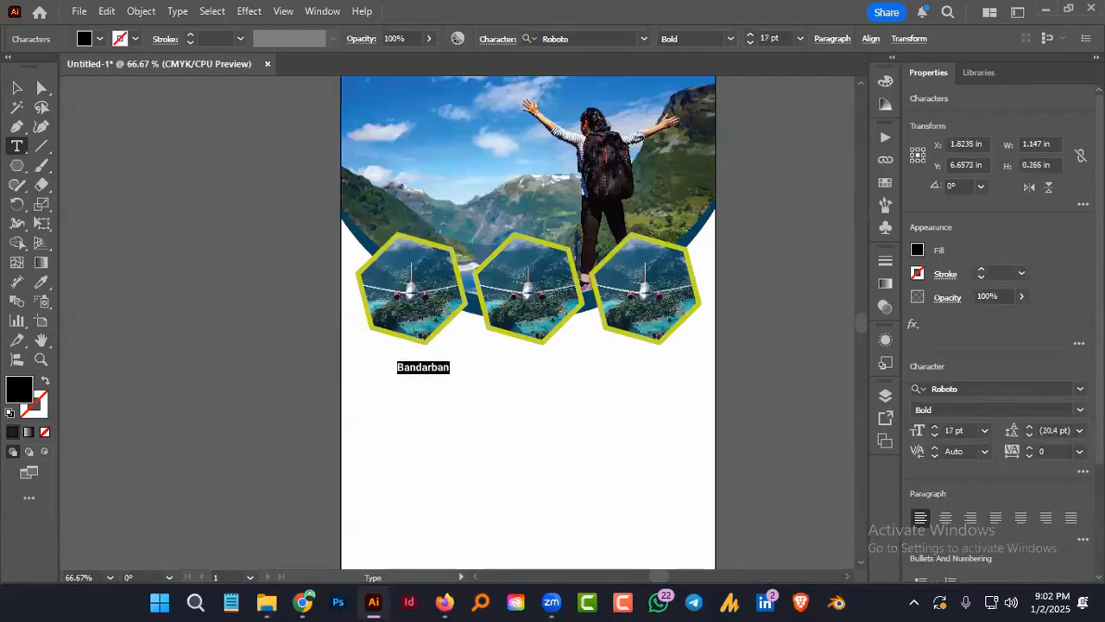
{"action": "key", "text": "Escape"}
{"action": "left_click_drag", "start_coordinate": [393, 370], "coordinate": [378, 361]}
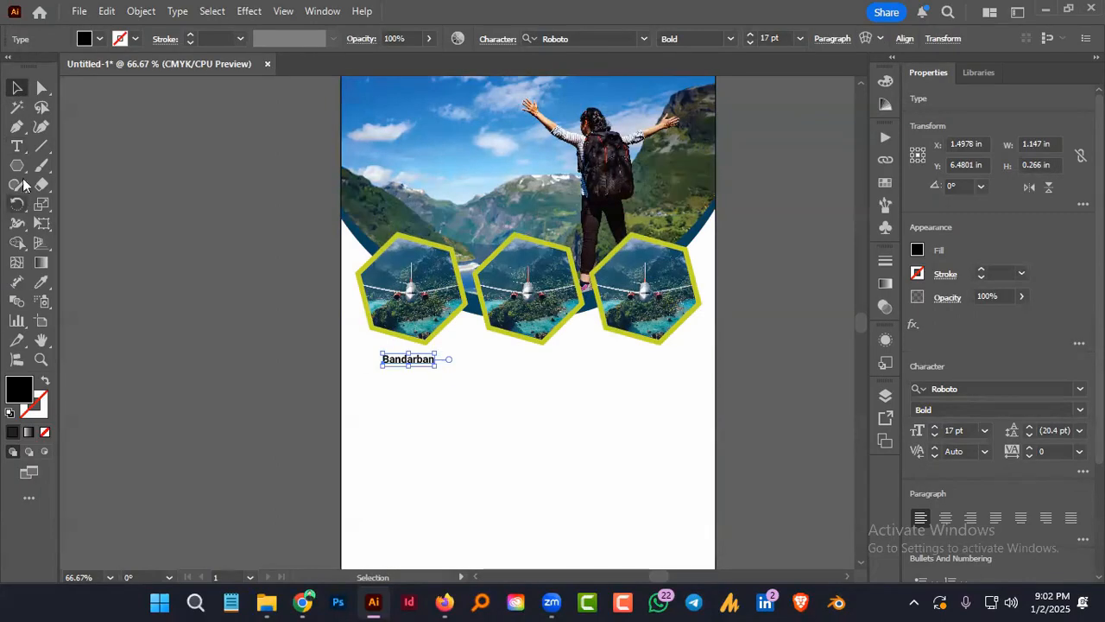
Add a small area text block below the Bandarban heading and set its font to Lato Regular
{"action": "left_click", "coordinate": [16, 146]}
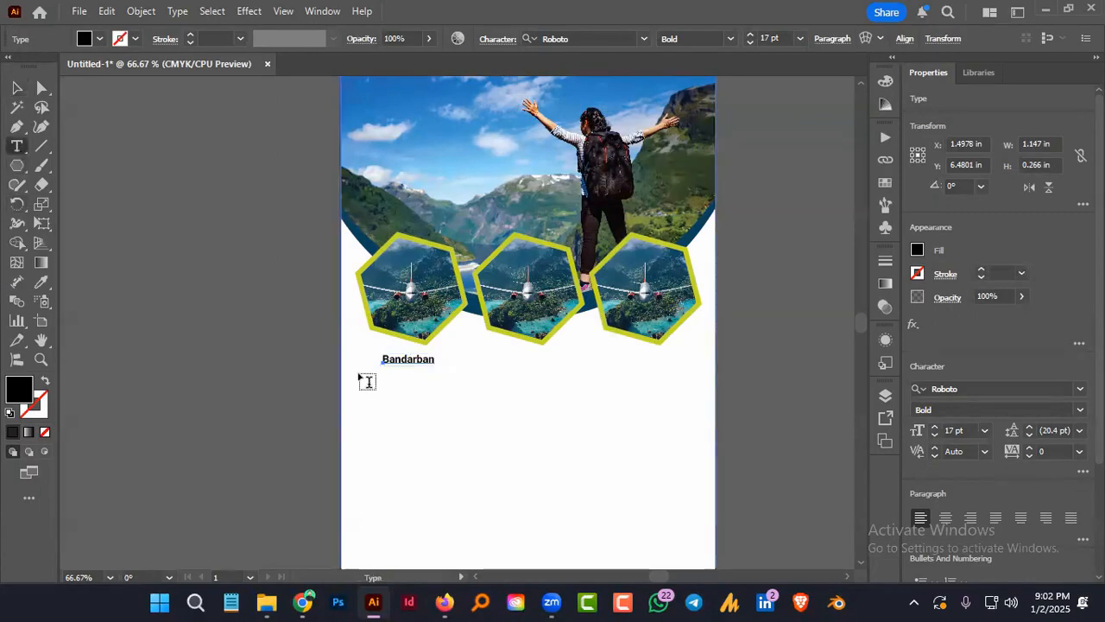
{"action": "left_click_drag", "start_coordinate": [362, 370], "coordinate": [458, 401]}
{"action": "left_click", "coordinate": [970, 390]}
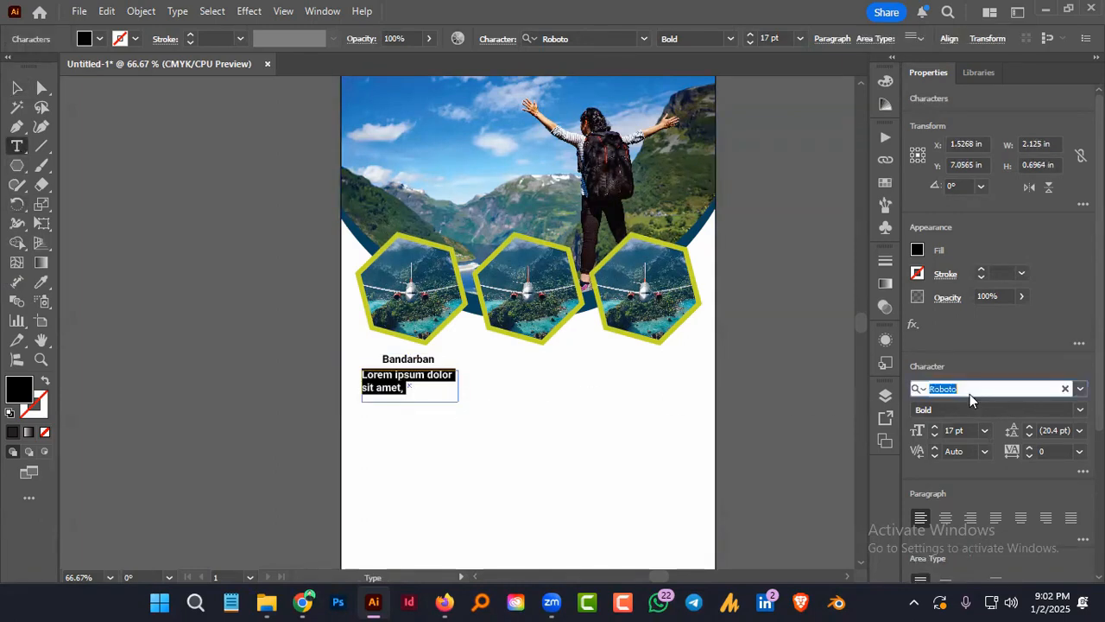
{"action": "type", "text": "lato"}
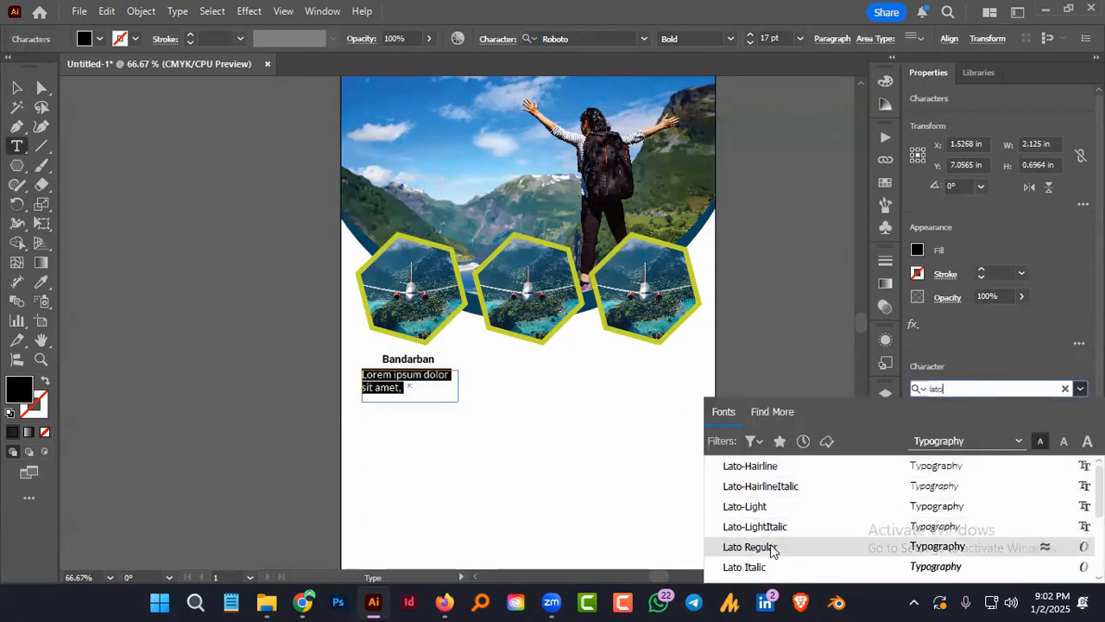
{"action": "left_click", "coordinate": [744, 547]}
Set the caption text to 12 pt, fill its frame with placeholder text and deselect it
{"action": "left_click", "coordinate": [934, 437]}
{"action": "left_click", "coordinate": [934, 437]}
{"action": "left_click", "coordinate": [934, 437]}
{"action": "left_click", "coordinate": [934, 437]}
{"action": "left_click", "coordinate": [934, 437]}
{"action": "left_click", "coordinate": [934, 437]}
{"action": "left_click", "coordinate": [934, 437]}
{"action": "left_click", "coordinate": [934, 426]}
{"action": "left_click", "coordinate": [934, 426]}
{"action": "right_click", "coordinate": [438, 378]}
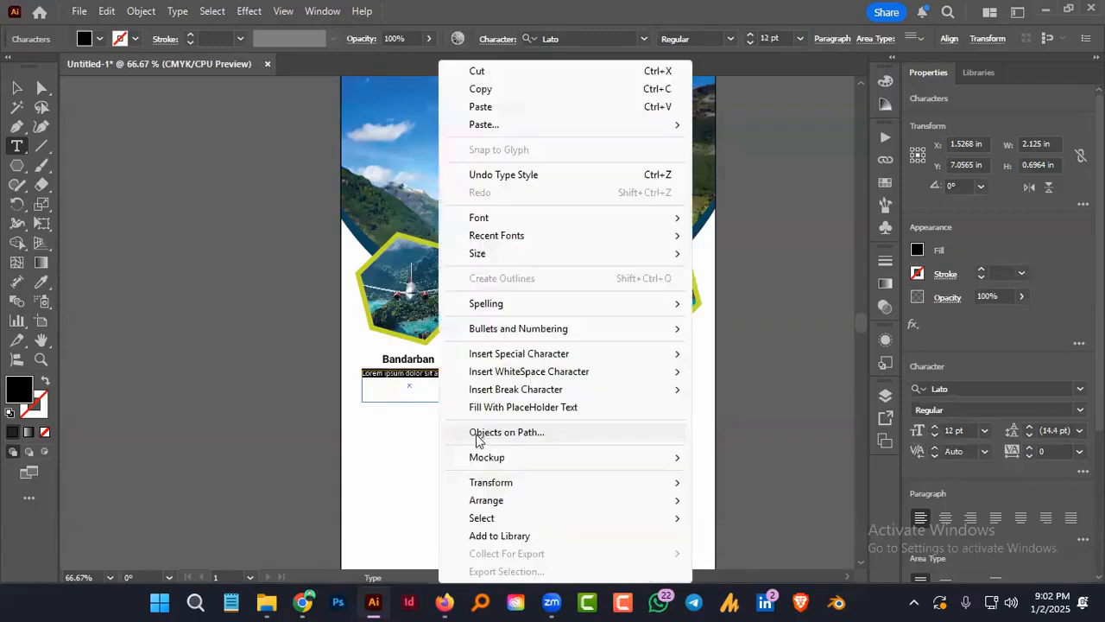
{"action": "left_click", "coordinate": [481, 406]}
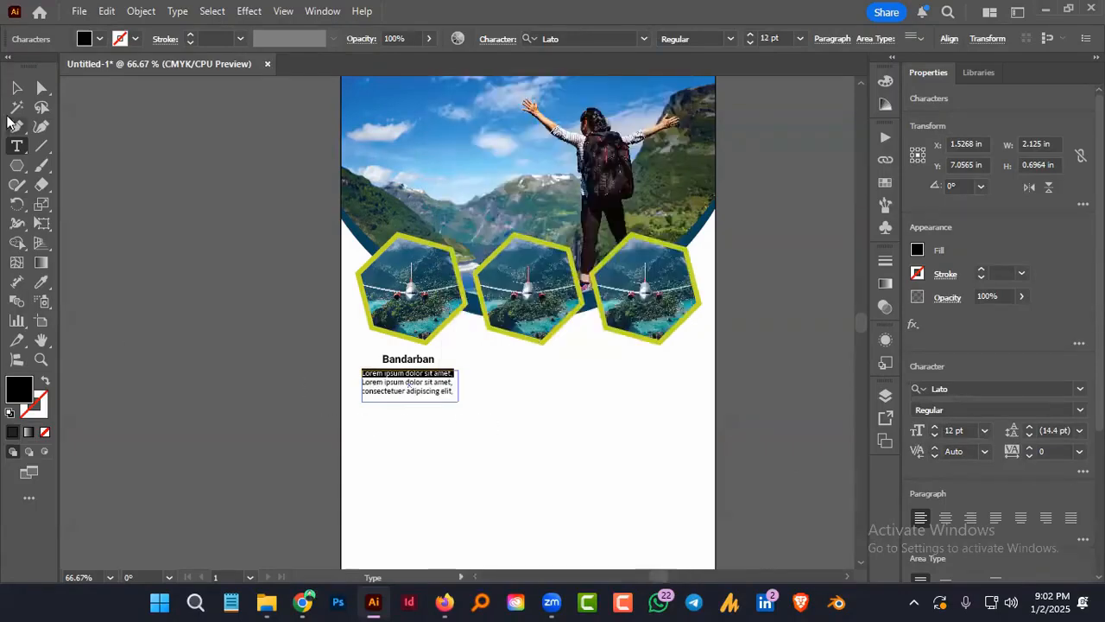
{"action": "key", "text": "Escape"}
{"action": "left_click", "coordinate": [270, 377]}
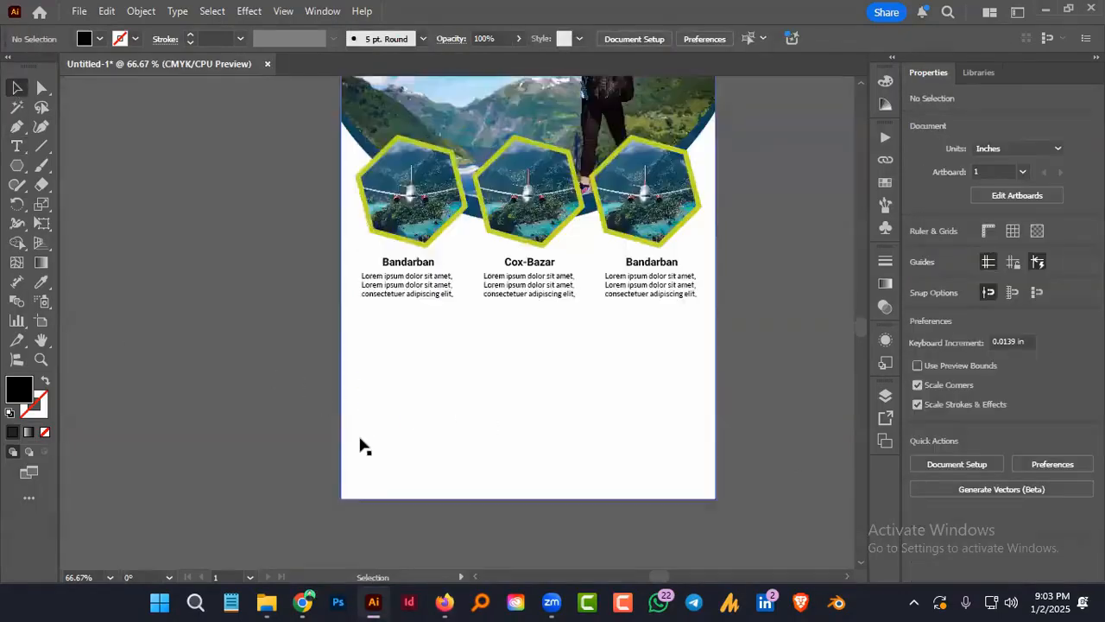
Draw a footer rectangle along the page's lower edge from its left side, about 6.31 in wide and 0.89 in high
{"action": "left_click_drag", "start_coordinate": [17, 165], "coordinate": [53, 166]}
{"action": "left_click", "coordinate": [53, 167]}
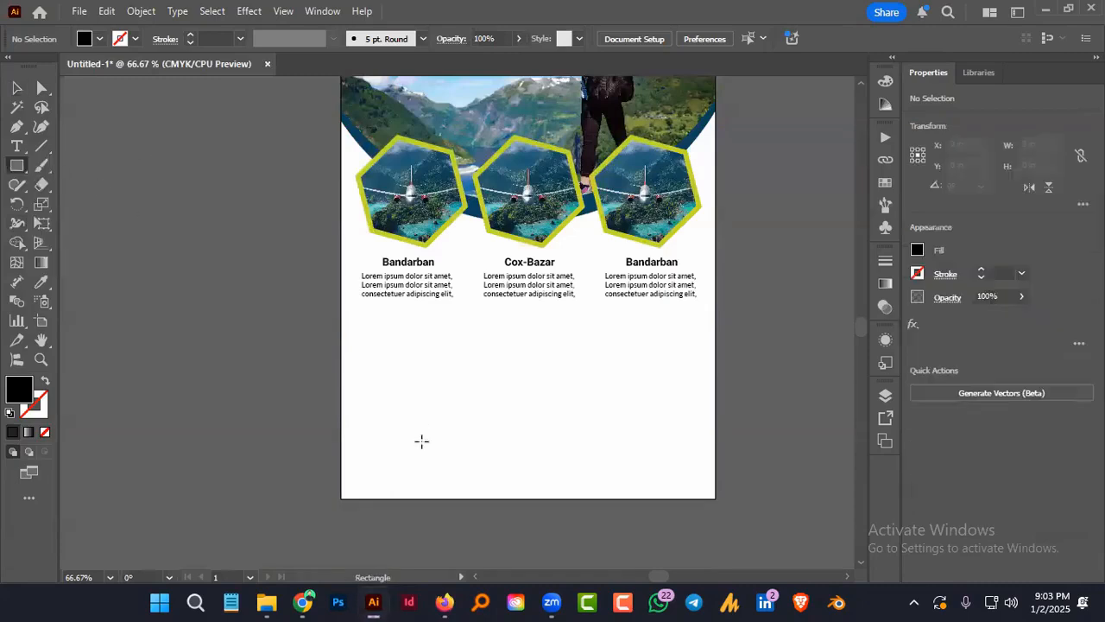
{"action": "left_click_drag", "start_coordinate": [341, 445], "coordinate": [627, 499]}
{"action": "left_click_drag", "start_coordinate": [483, 445], "coordinate": [518, 459]}
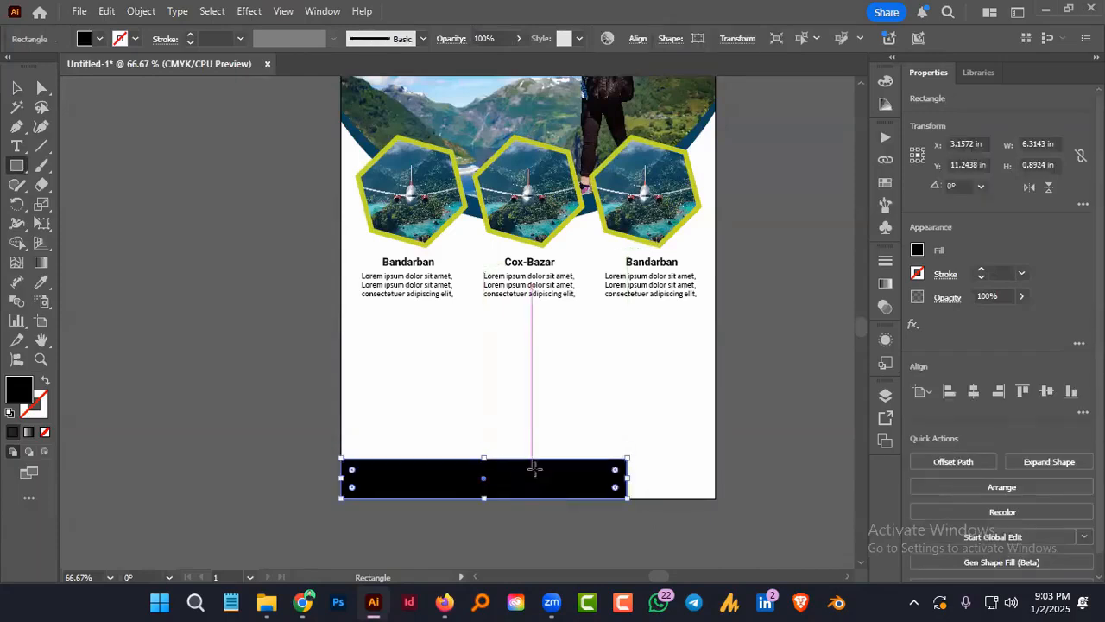
Recolor the footer bar with the dark blue sampled from the header curve and deselect it
{"action": "left_click", "coordinate": [41, 282]}
{"action": "left_click", "coordinate": [375, 144]}
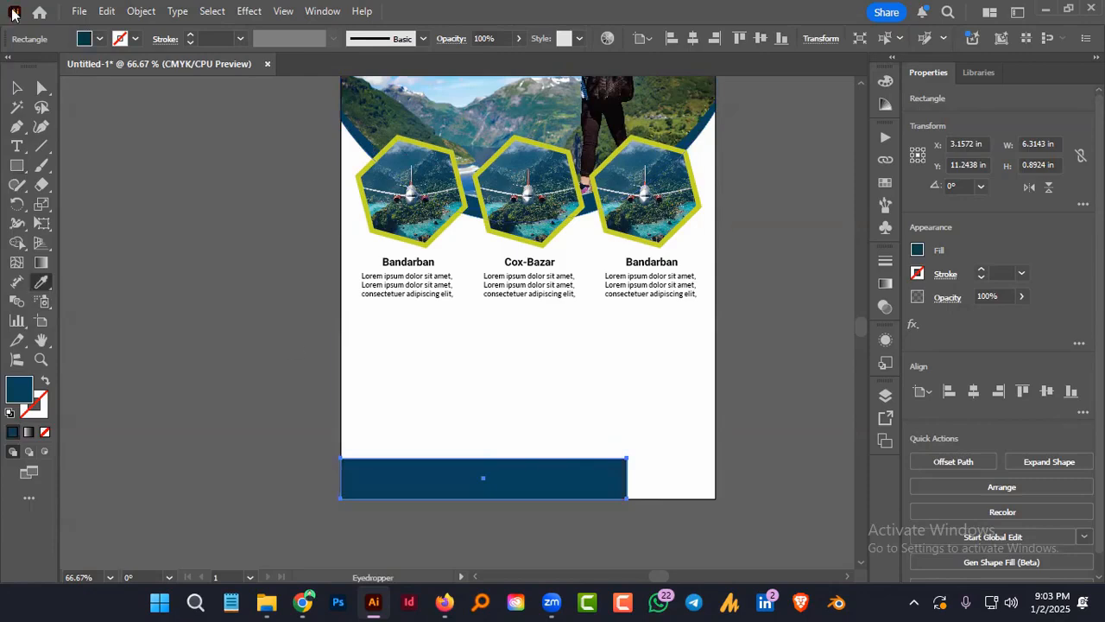
{"action": "key", "text": "v"}
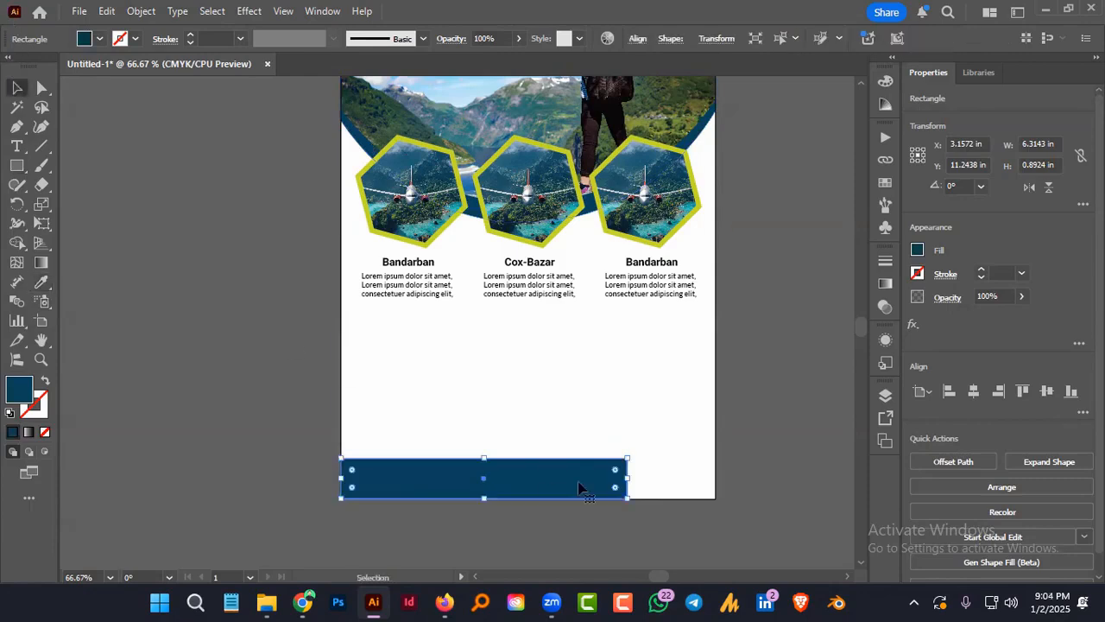
{"action": "left_click", "coordinate": [761, 367]}
Check the reference flyer in Firefox and draw a square about 1.6 in wide beside the footer bar in Illustrator
{"action": "mouse_move", "coordinate": [458, 602]}
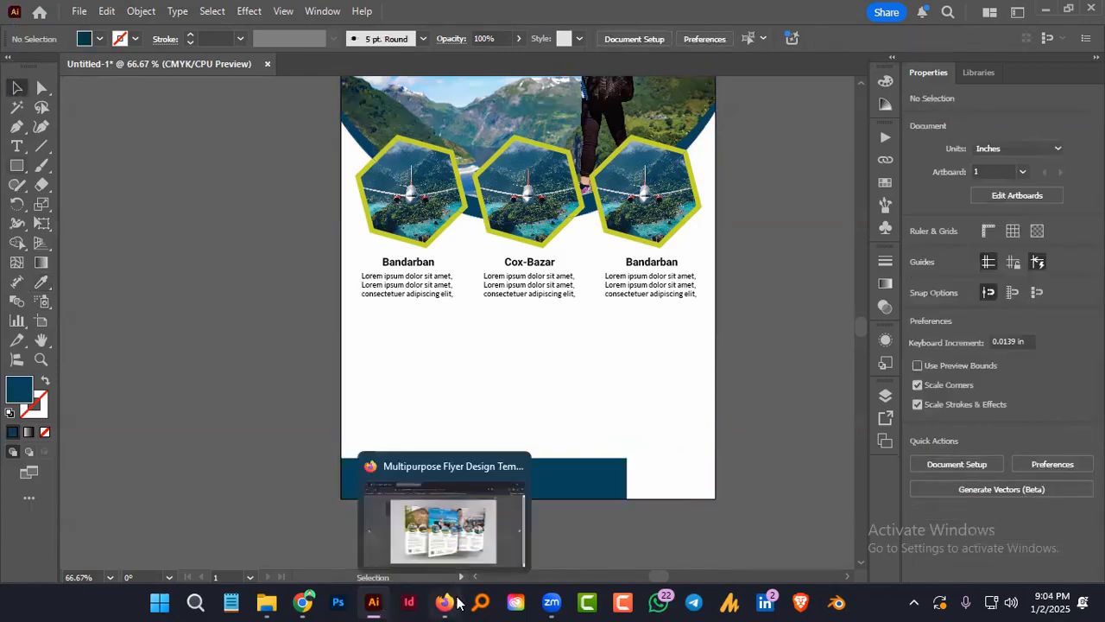
{"action": "left_click", "coordinate": [445, 528]}
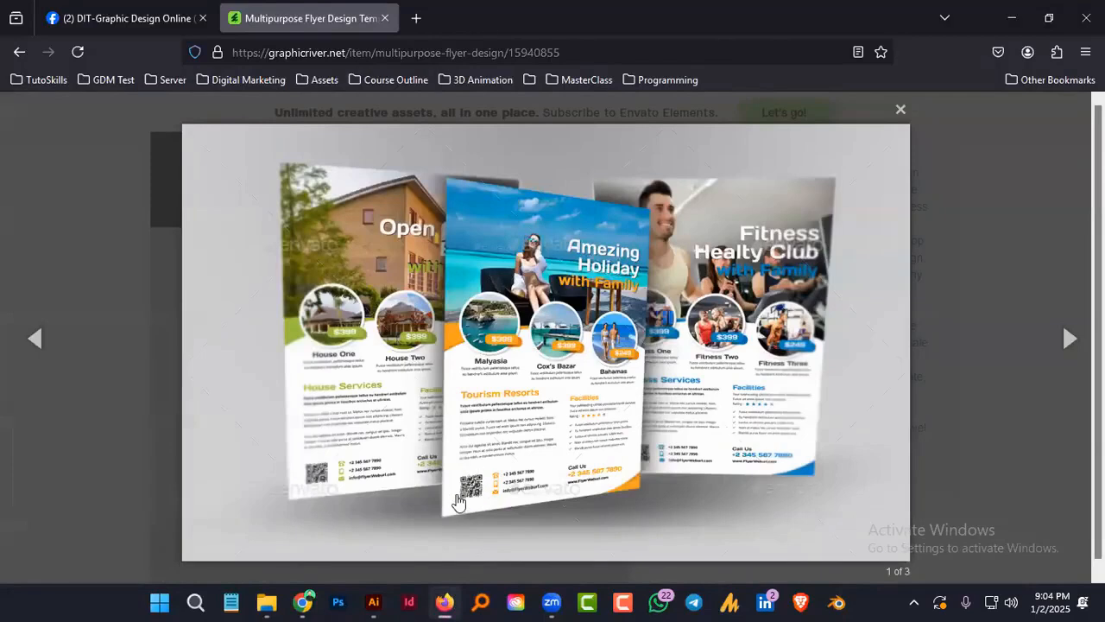
{"action": "left_click", "coordinate": [374, 602]}
{"action": "key", "text": "m"}
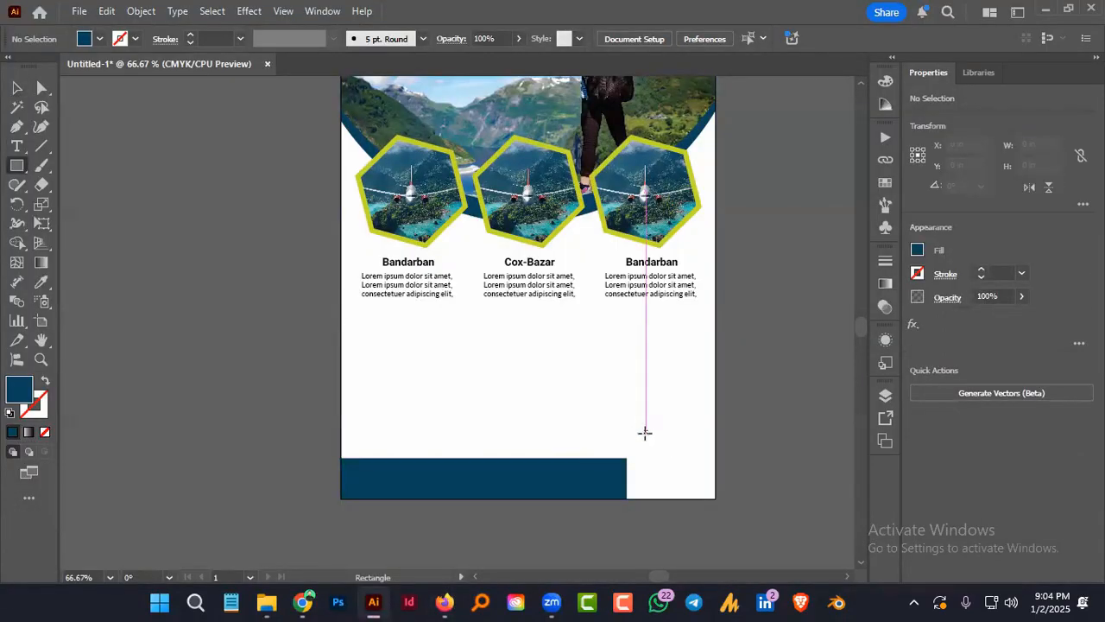
{"action": "left_click_drag", "start_coordinate": [636, 419], "coordinate": [709, 494]}
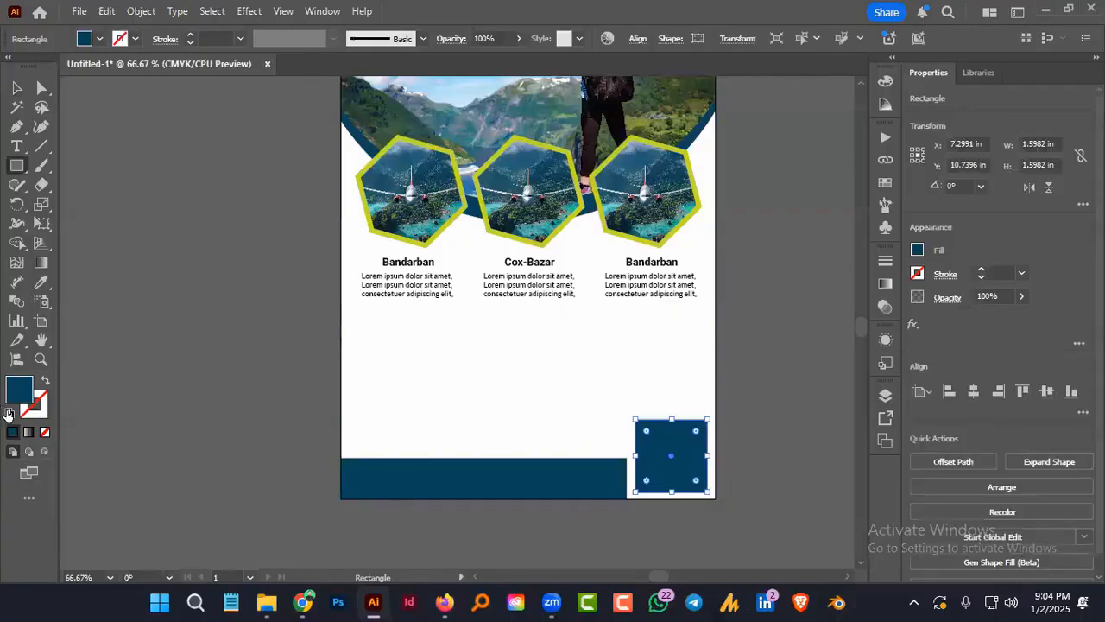
Fill the square beside the footer bar with grey 969696 and deselect it
{"action": "double_click", "coordinate": [19, 389]}
{"action": "left_click_drag", "start_coordinate": [553, 212], "coordinate": [551, 280]}
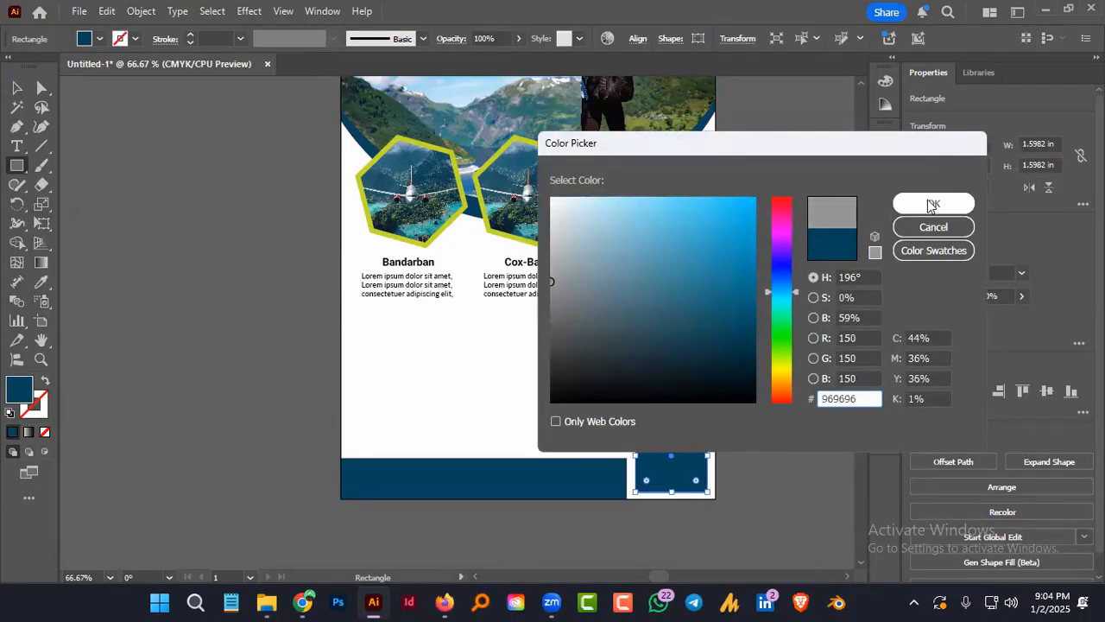
{"action": "left_click", "coordinate": [933, 205]}
{"action": "left_click", "coordinate": [17, 87]}
{"action": "left_click", "coordinate": [393, 505]}
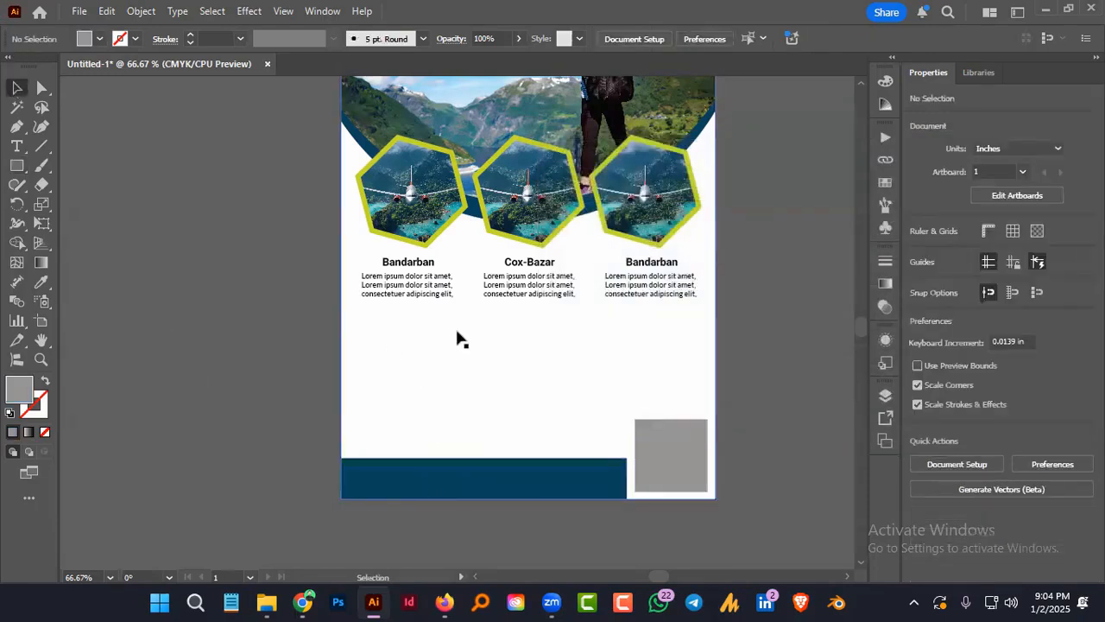
Add two-line contact text on the footer bar with the phone number and the street address
{"action": "key", "text": "t"}
{"action": "left_click", "coordinate": [398, 488]}
{"action": "key", "text": "BackSpace"}
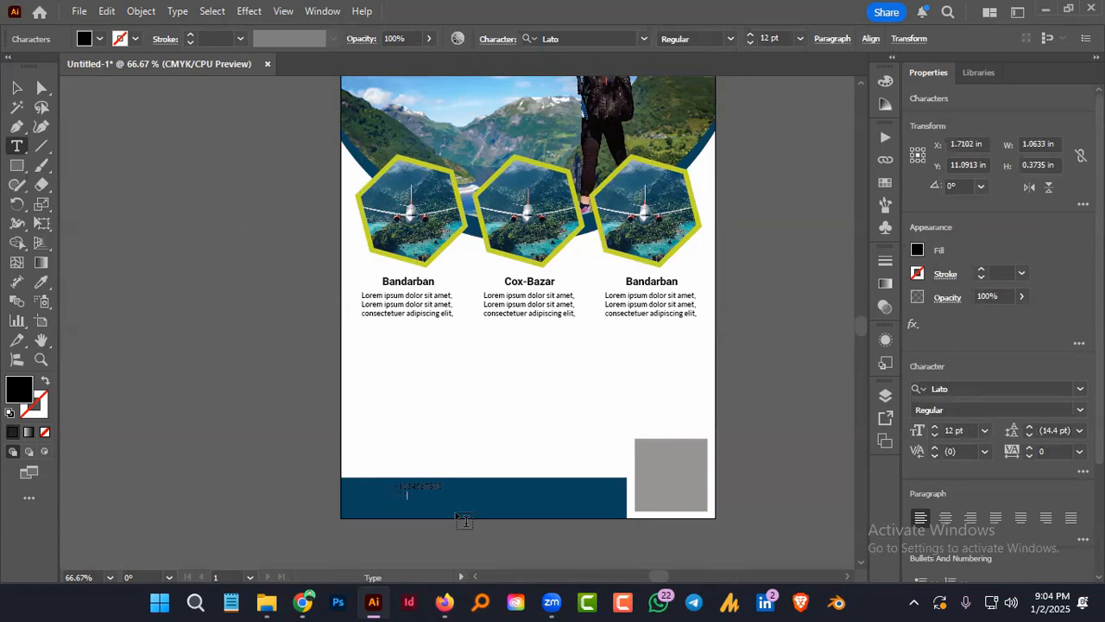
{"action": "type", "text": "l"}
{"action": "type", "text": "com"}
{"action": "key", "text": "ctrl+a"}
{"action": "key", "text": "Escape"}
Recolor the contact text white and position it near the left end of the footer bar
{"action": "left_click", "coordinate": [40, 282]}
{"action": "left_click", "coordinate": [319, 361]}
{"action": "left_click", "coordinate": [17, 87]}
{"action": "left_click_drag", "start_coordinate": [479, 505], "coordinate": [454, 513]}
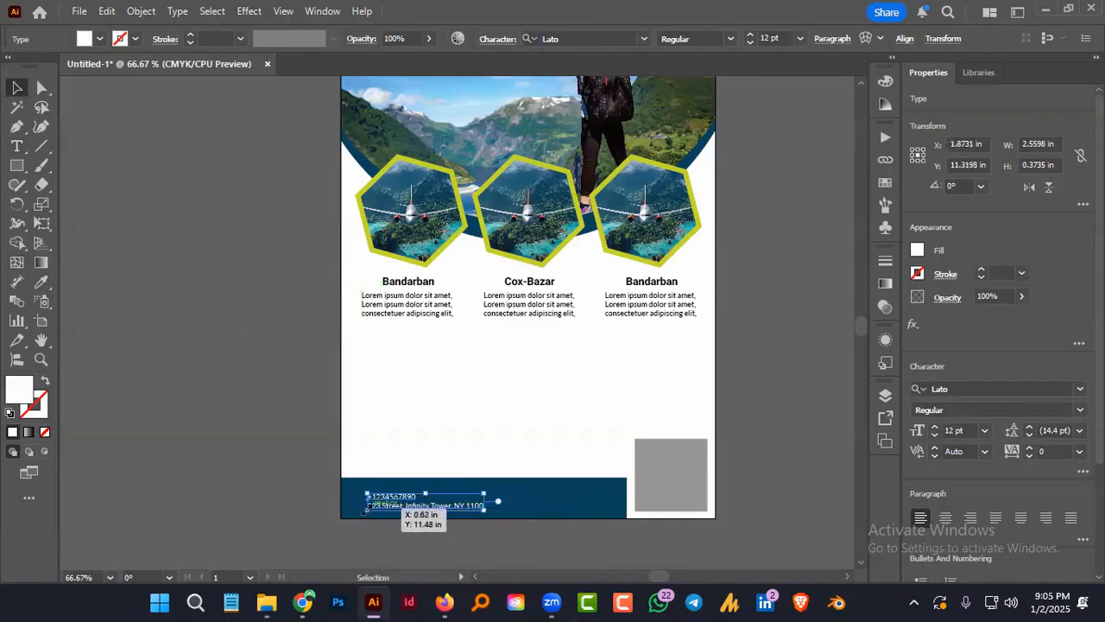
{"action": "key", "text": "Up"}
{"action": "key", "text": "Up"}
{"action": "key", "text": "Up"}
{"action": "key", "text": "Up"}
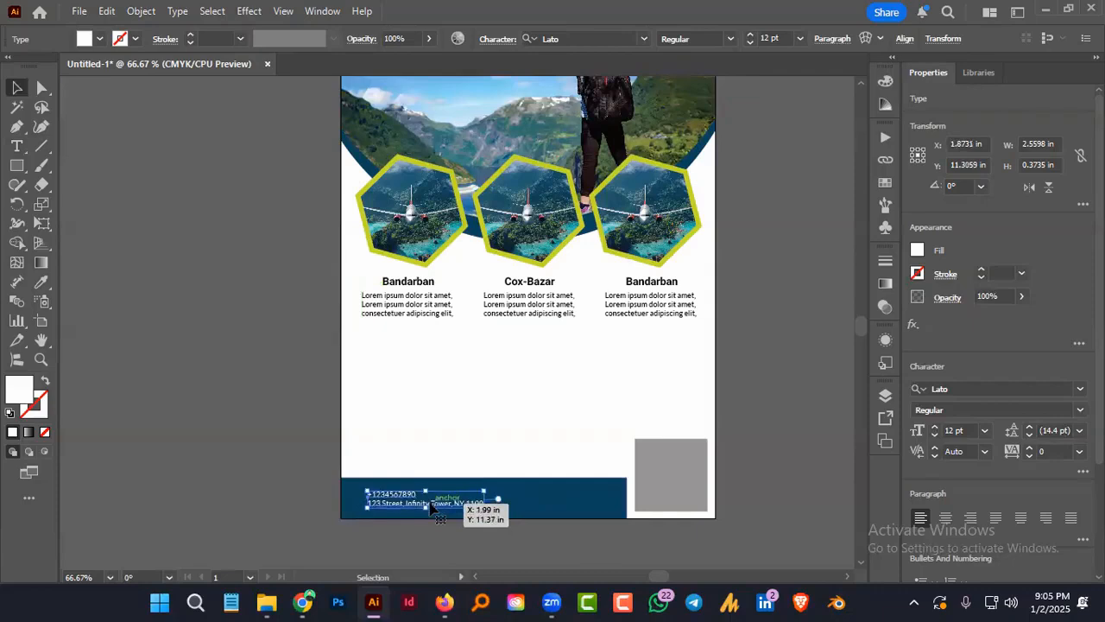
{"action": "left_click_drag", "start_coordinate": [417, 509], "coordinate": [476, 493]}
{"action": "key", "text": "t"}
{"action": "key", "text": "BackSpace"}
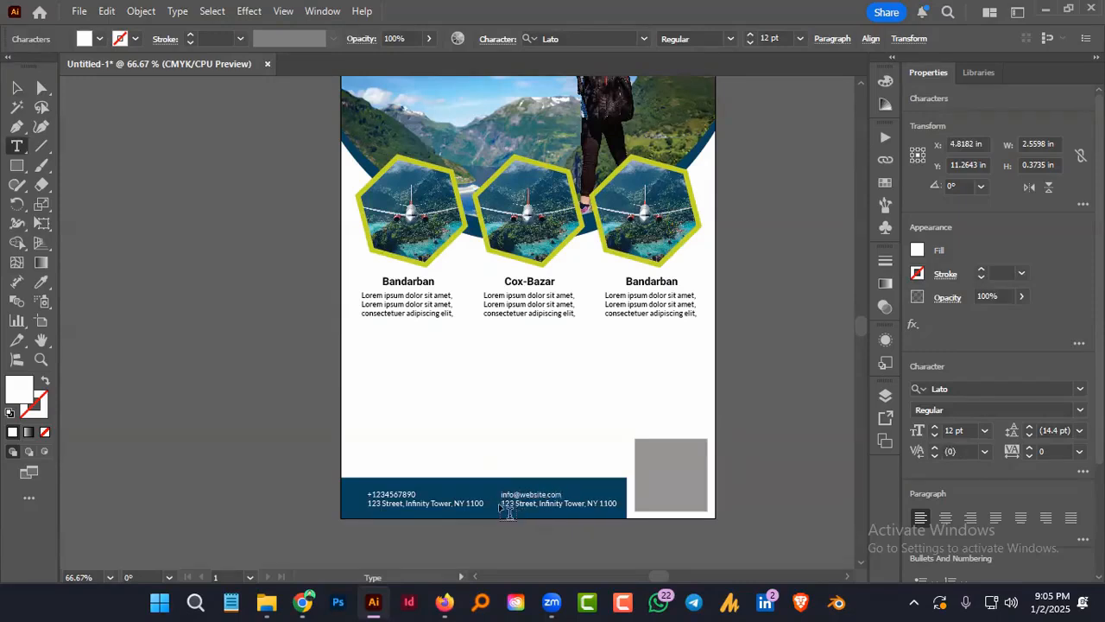
{"action": "left_click_drag", "start_coordinate": [501, 503], "coordinate": [635, 511]}
{"action": "type", "text": "www.website.com"}
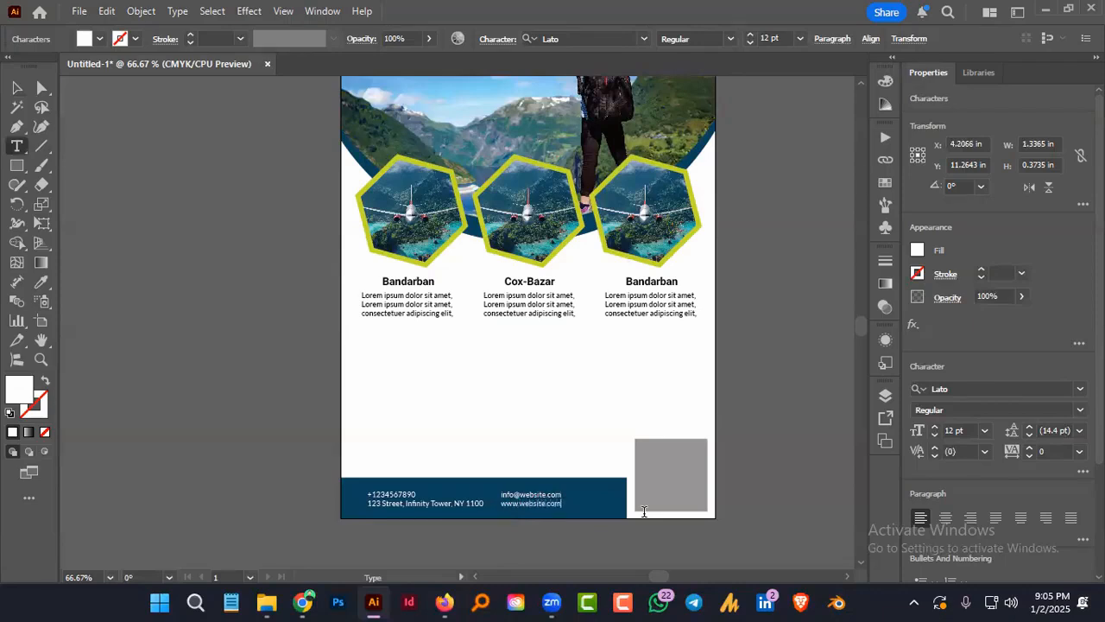
{"action": "left_click", "coordinate": [17, 87]}
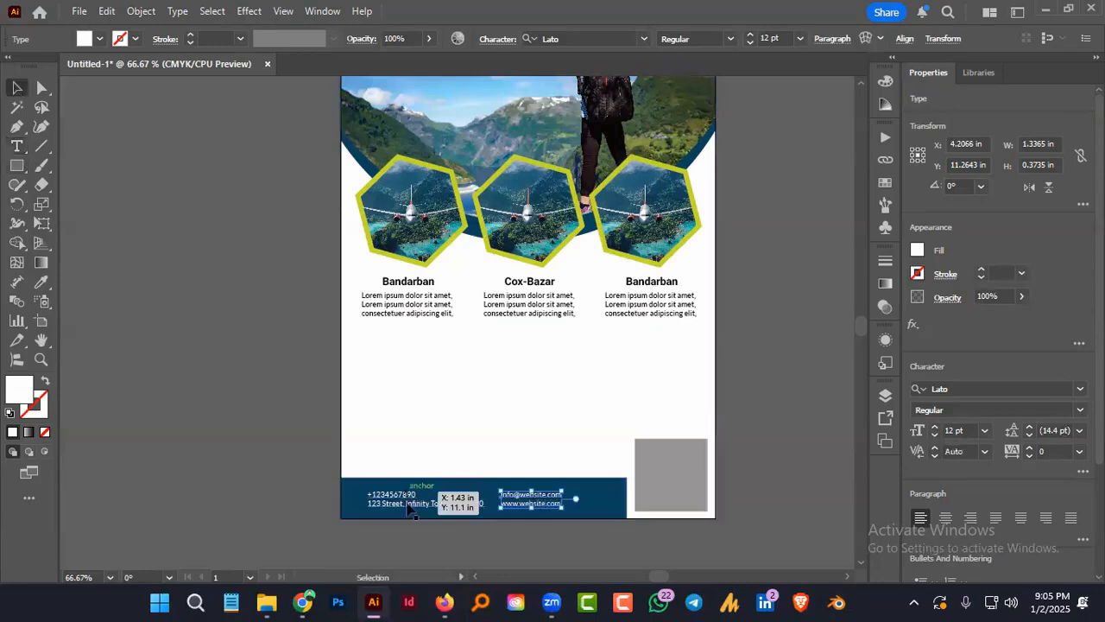
{"action": "left_click", "coordinate": [537, 559]}
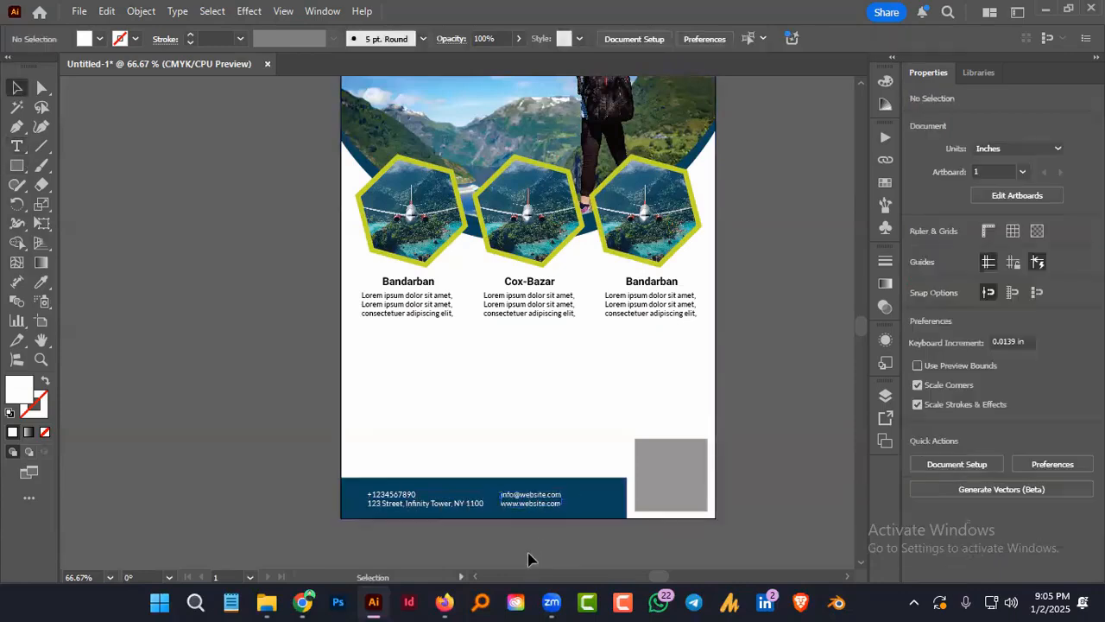
Add a placeholder area text block about 4.9 by 2.5 in between the left captions and the footer bar
{"action": "left_click", "coordinate": [16, 146]}
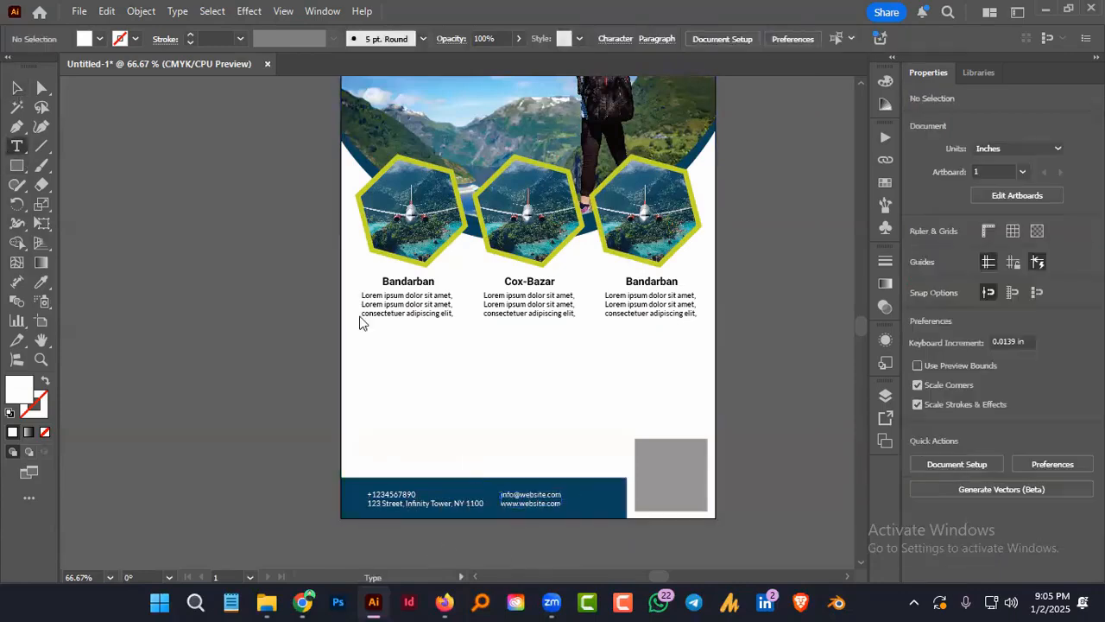
{"action": "left_click_drag", "start_coordinate": [363, 351], "coordinate": [584, 469]}
{"action": "left_click", "coordinate": [15, 87]}
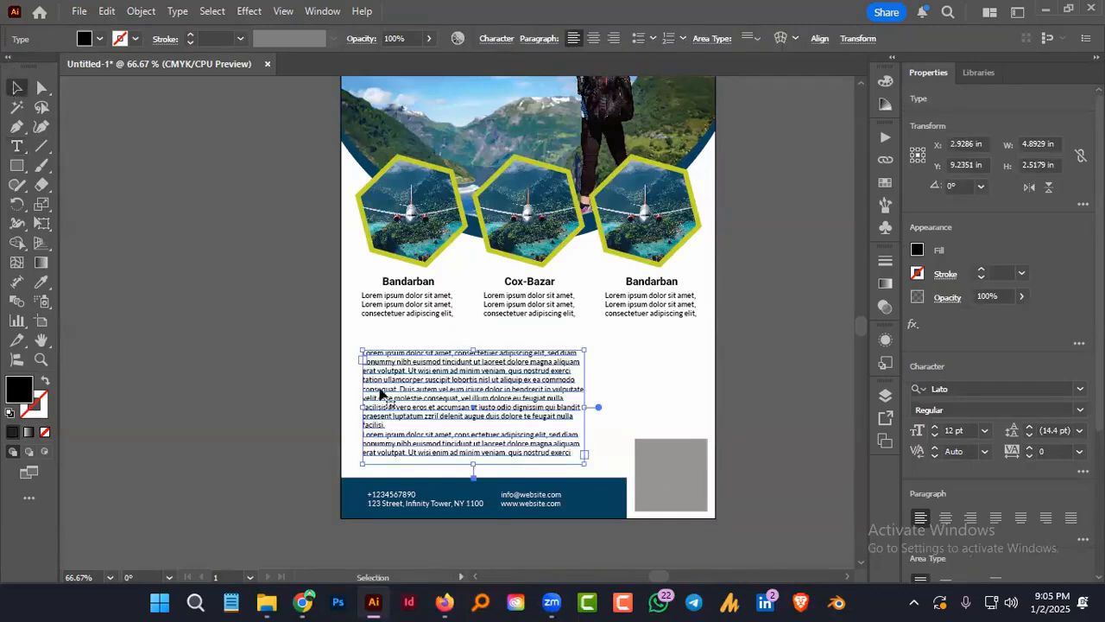
{"action": "left_click", "coordinate": [248, 347]}
Add a second placeholder text block about 2.2 by 1.7 in above the grey square and adjust its font size
{"action": "left_click", "coordinate": [16, 146]}
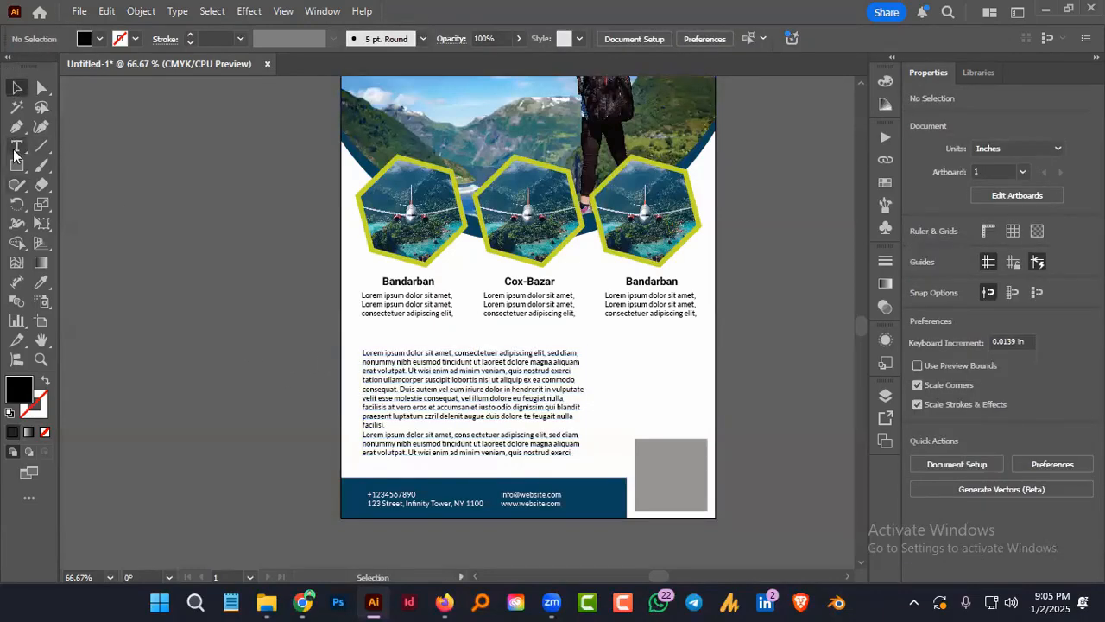
{"action": "left_click_drag", "start_coordinate": [601, 338], "coordinate": [701, 415]}
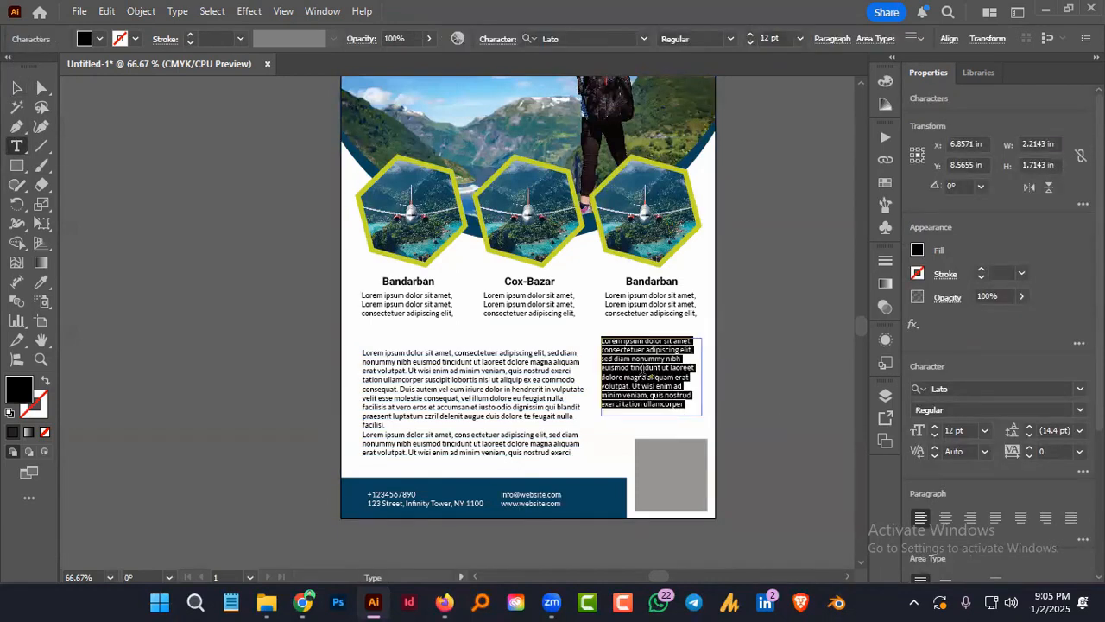
{"action": "left_click", "coordinate": [676, 373]}
{"action": "key", "text": "ctrl+a"}
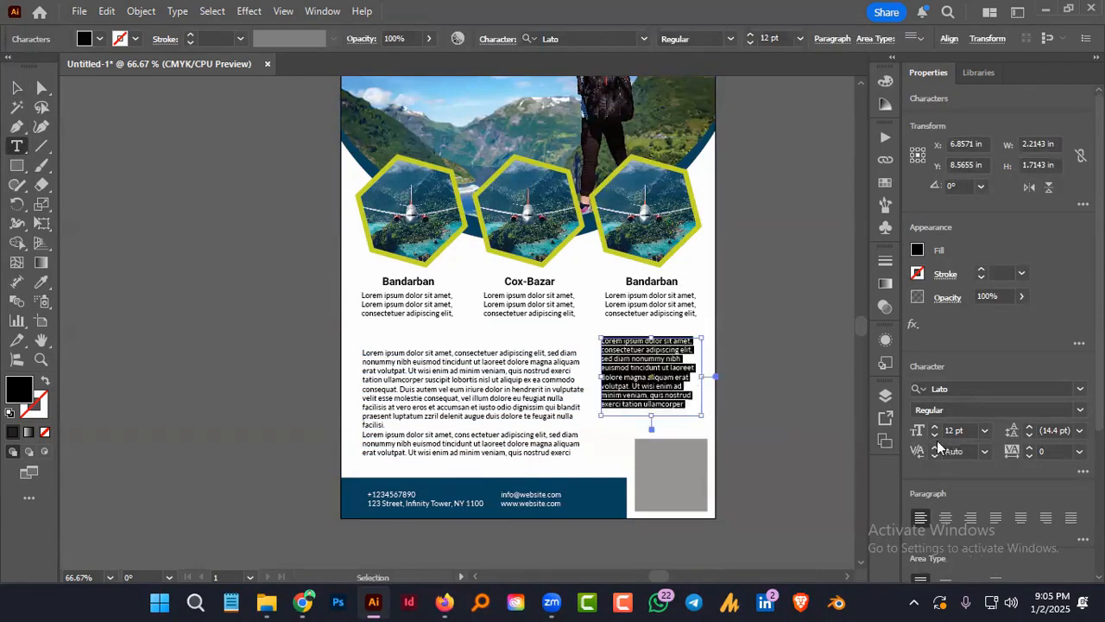
{"action": "left_click", "coordinate": [934, 429]}
{"action": "left_click", "coordinate": [934, 429]}
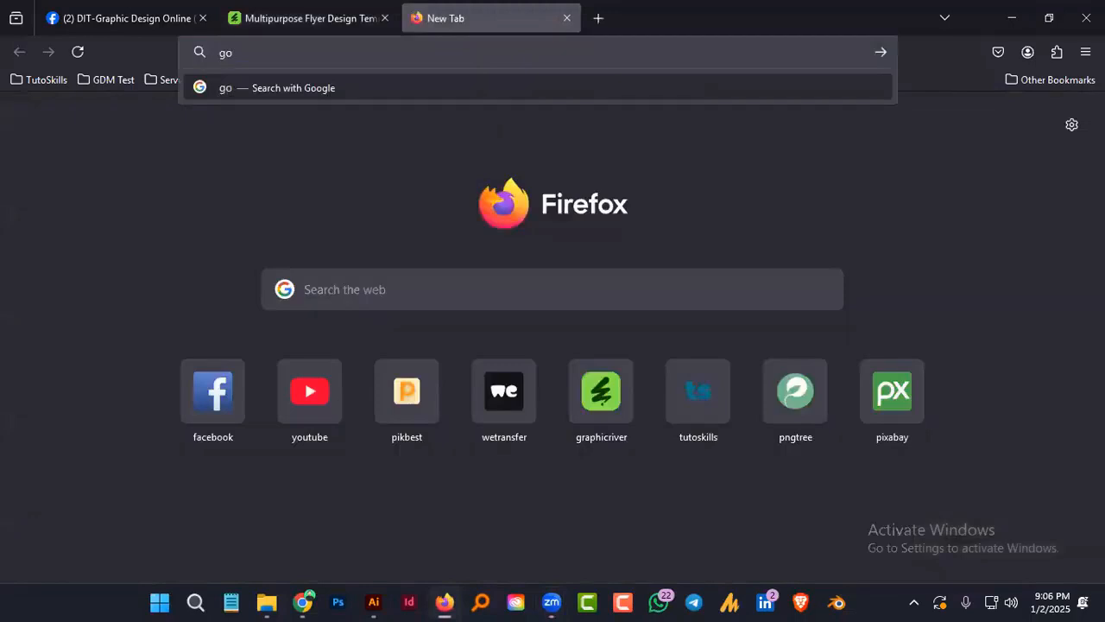
Open goqr.me and set the QR code type to a website address
{"action": "type", "text": "r"}
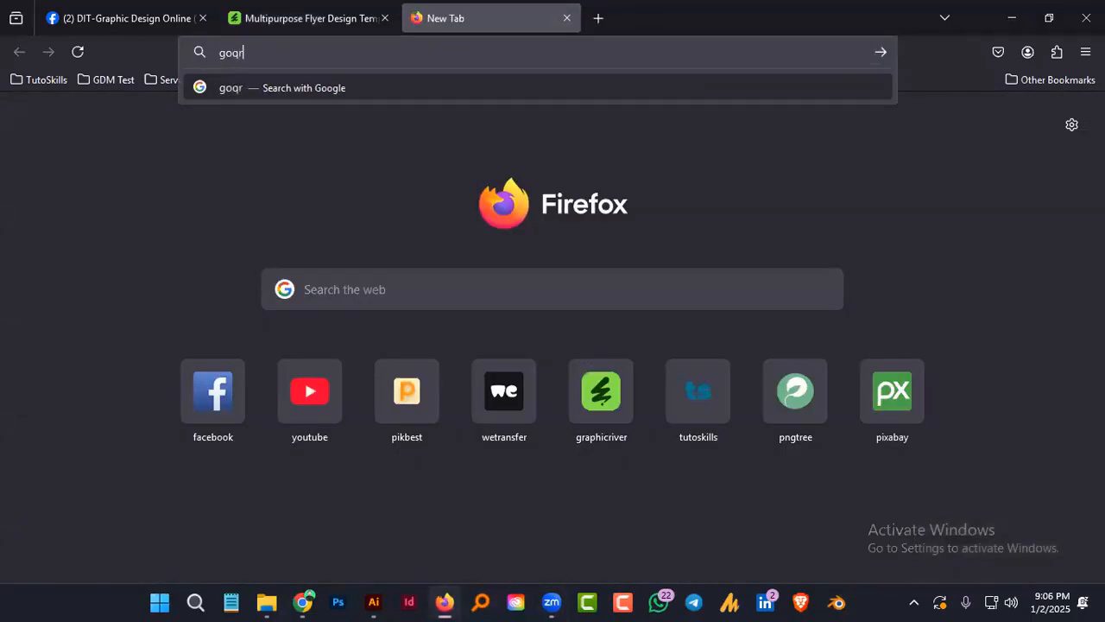
{"action": "type", "text": ".me"}
{"action": "key", "text": "Return"}
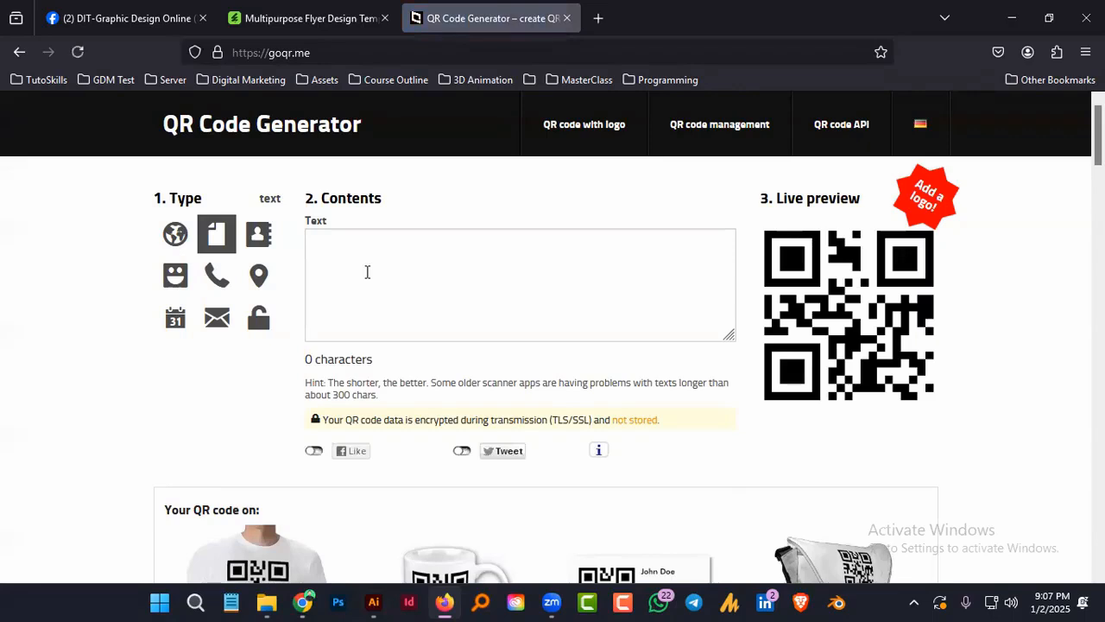
{"action": "left_click", "coordinate": [172, 234]}
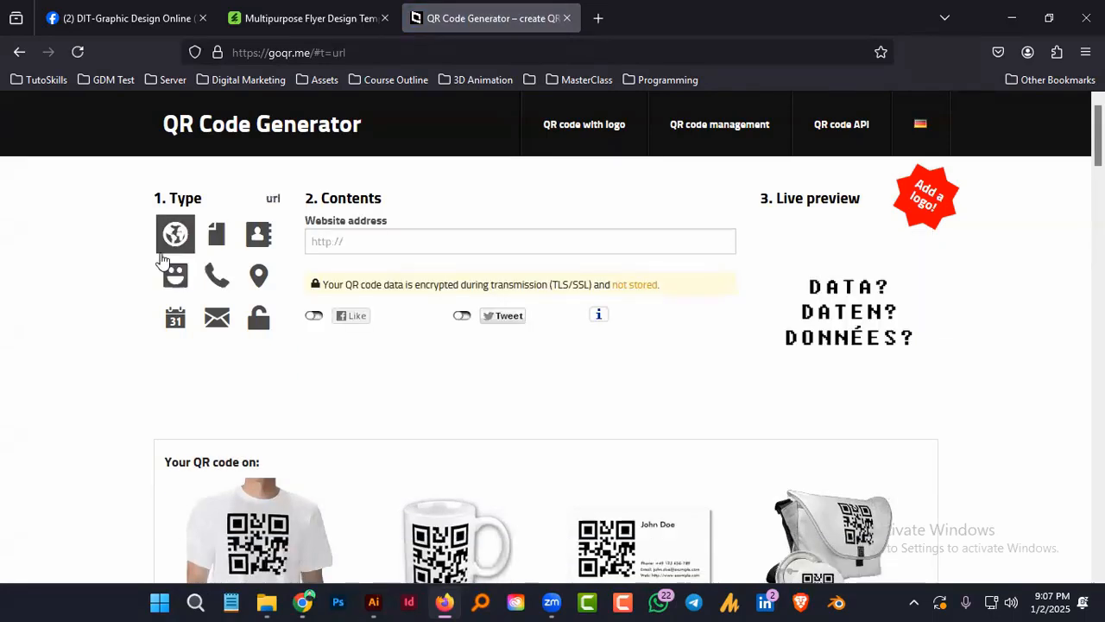
{"action": "left_click", "coordinate": [344, 244]}
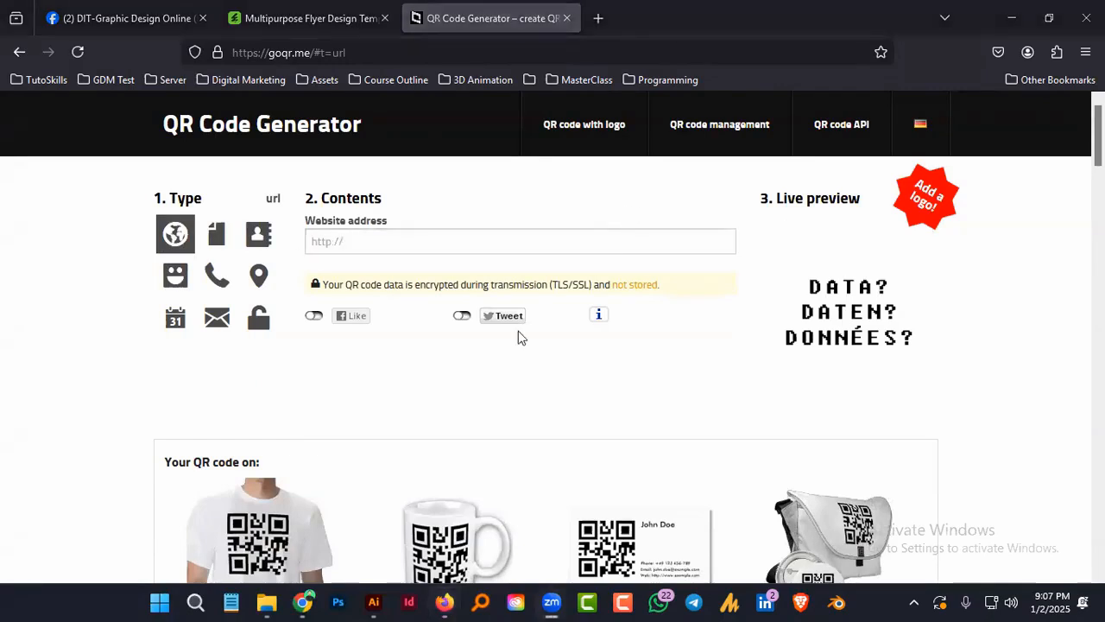
{"action": "scroll", "coordinate": [518, 337], "scroll_direction": "down", "scroll_amount": 2}
{"action": "scroll", "coordinate": [518, 358], "scroll_direction": "up", "scroll_amount": 2}
{"action": "left_click", "coordinate": [437, 241]}
{"action": "type", "text": "www"}
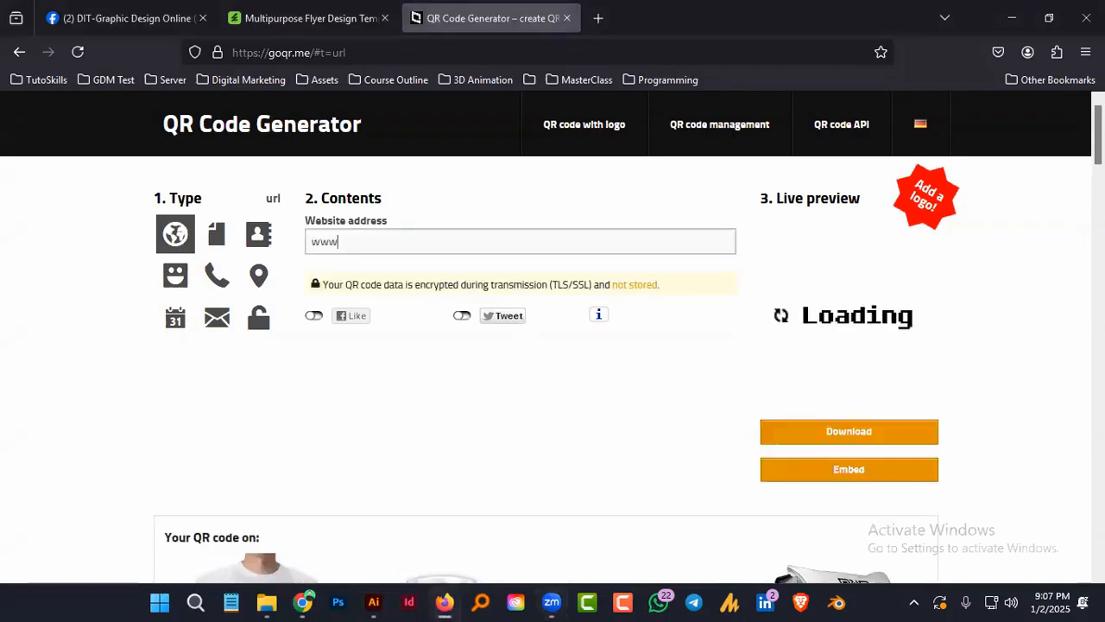
{"action": "type", "text": ".website.com"}
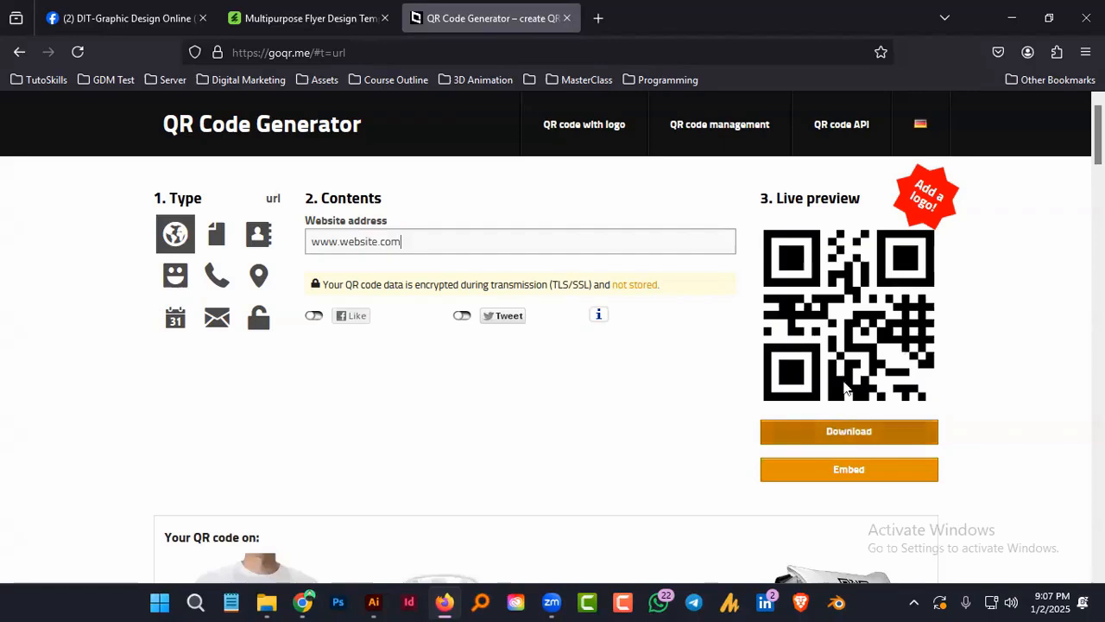
Open lipsum.com in a new browser tab and examine its Lorem Ipsum placeholder text, highlighting passages
{"action": "key", "text": "ctrl+t"}
{"action": "type", "text": "lipsum.com"}
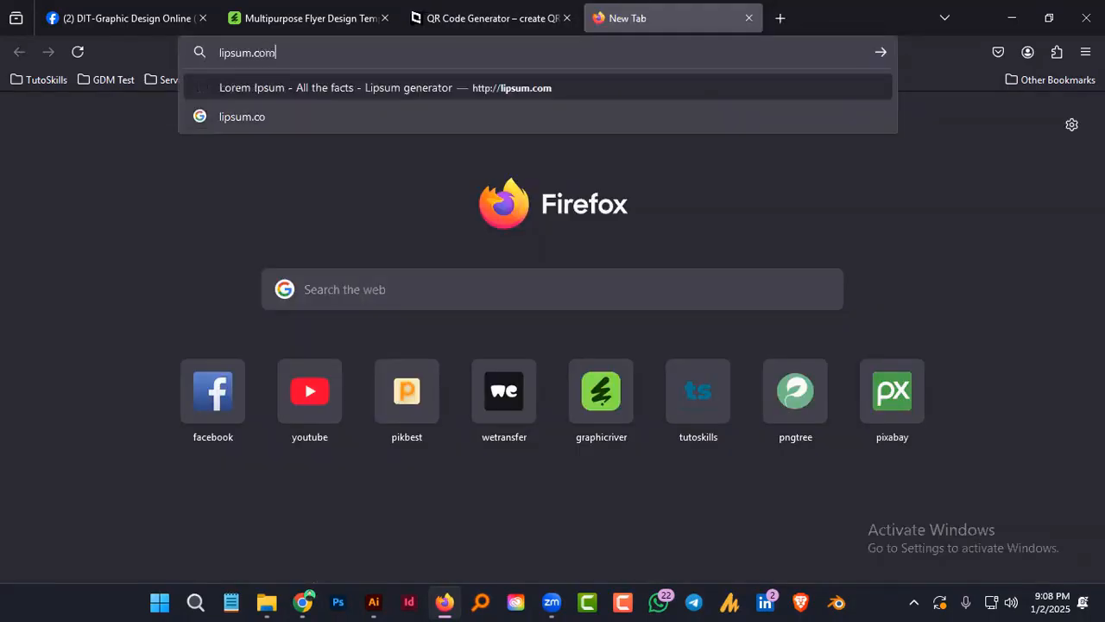
{"action": "key", "text": "Return"}
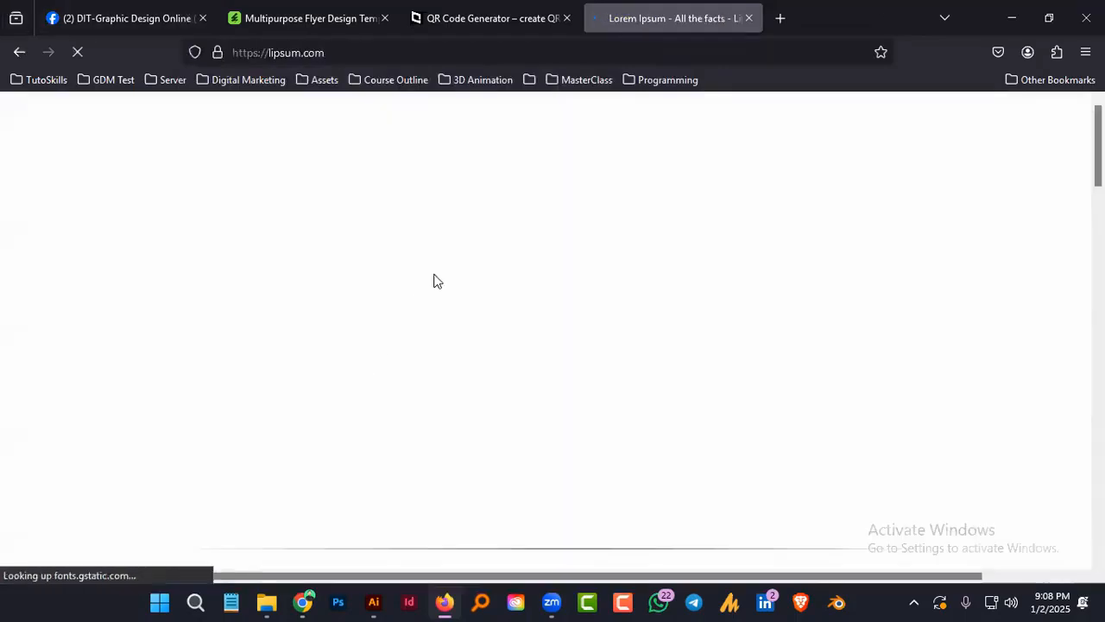
{"action": "scroll", "coordinate": [422, 267], "scroll_direction": "down", "scroll_amount": 3}
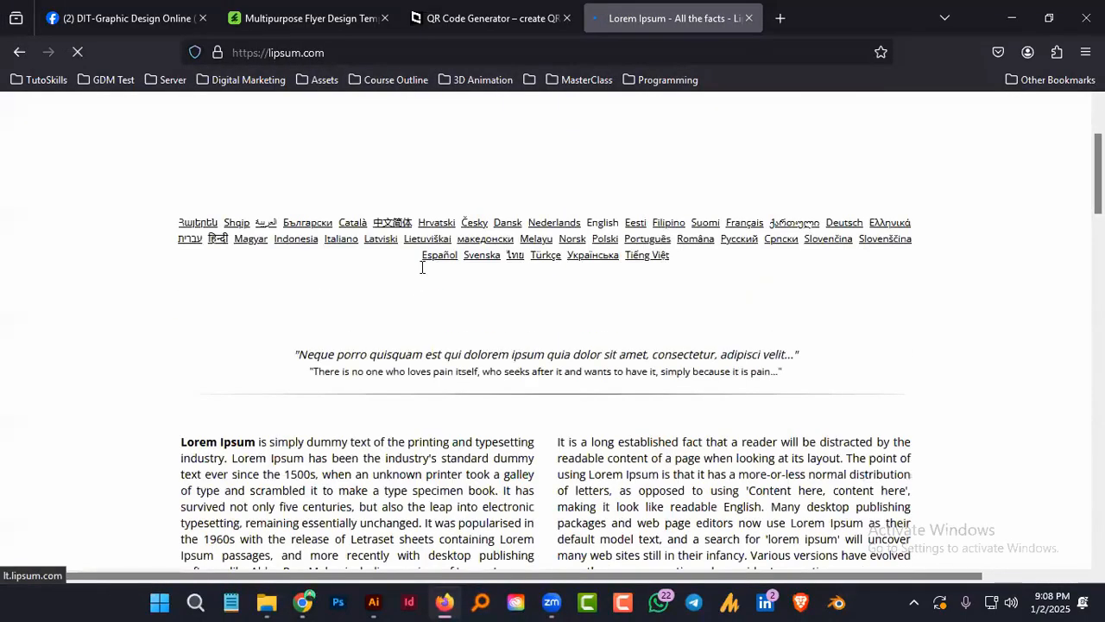
{"action": "scroll", "coordinate": [422, 266], "scroll_direction": "down", "scroll_amount": 3}
{"action": "left_click_drag", "start_coordinate": [292, 219], "coordinate": [369, 283]}
{"action": "left_click_drag", "start_coordinate": [296, 400], "coordinate": [293, 450]}
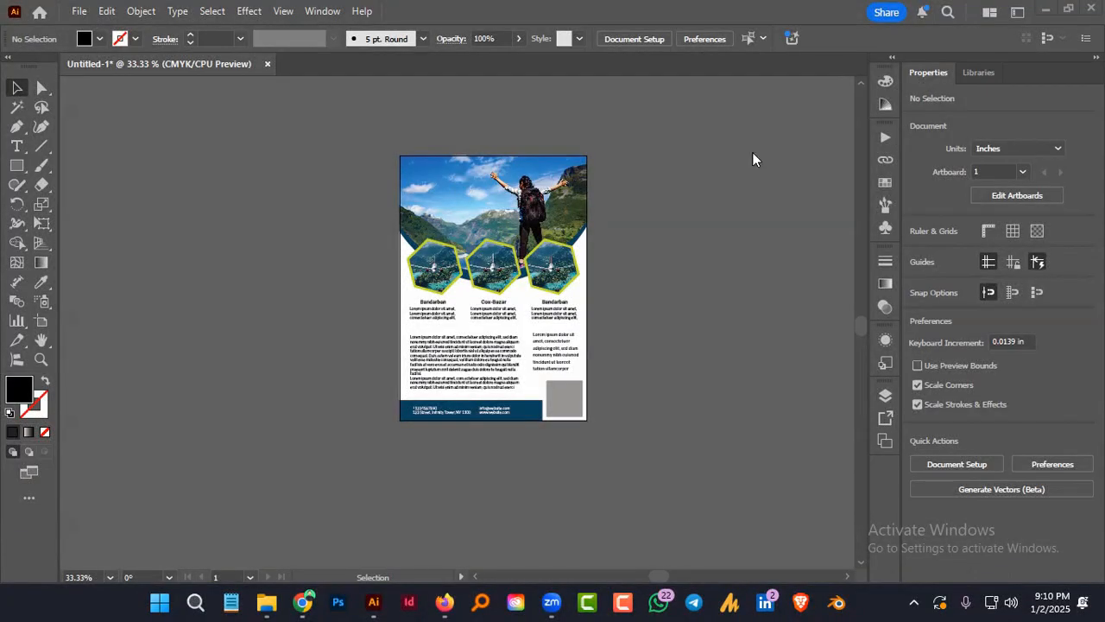